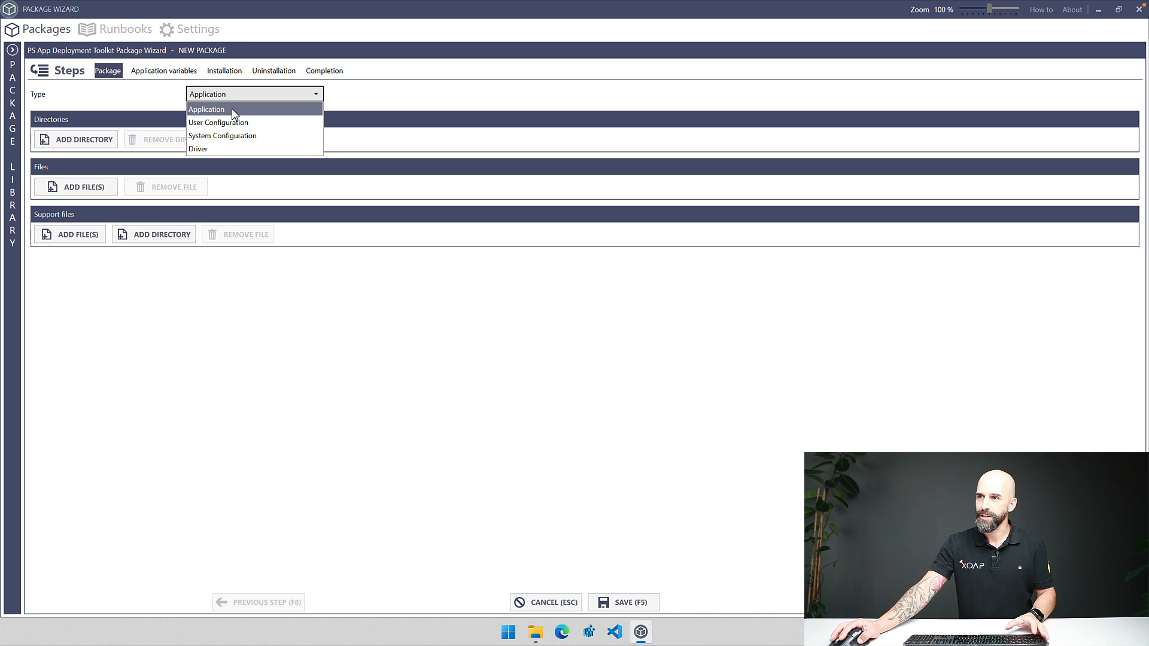
Set the package type to Application and add uberAgent-64.msi from the uberAgent_endpoint bin folder to the package files
click(232, 109)
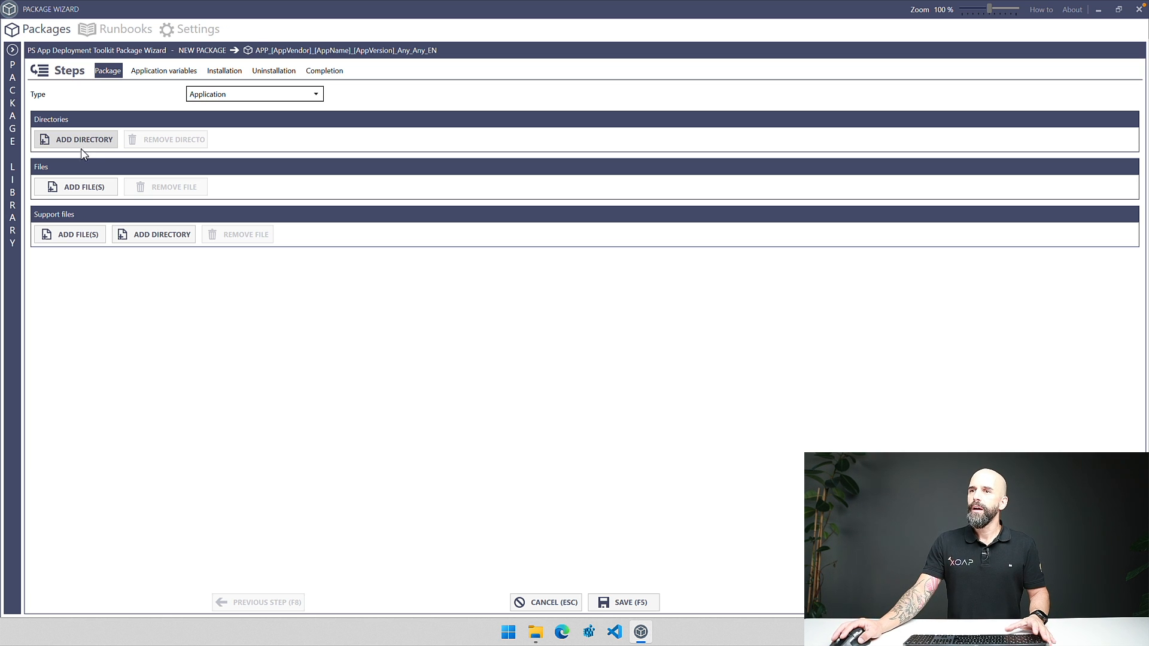
click(87, 188)
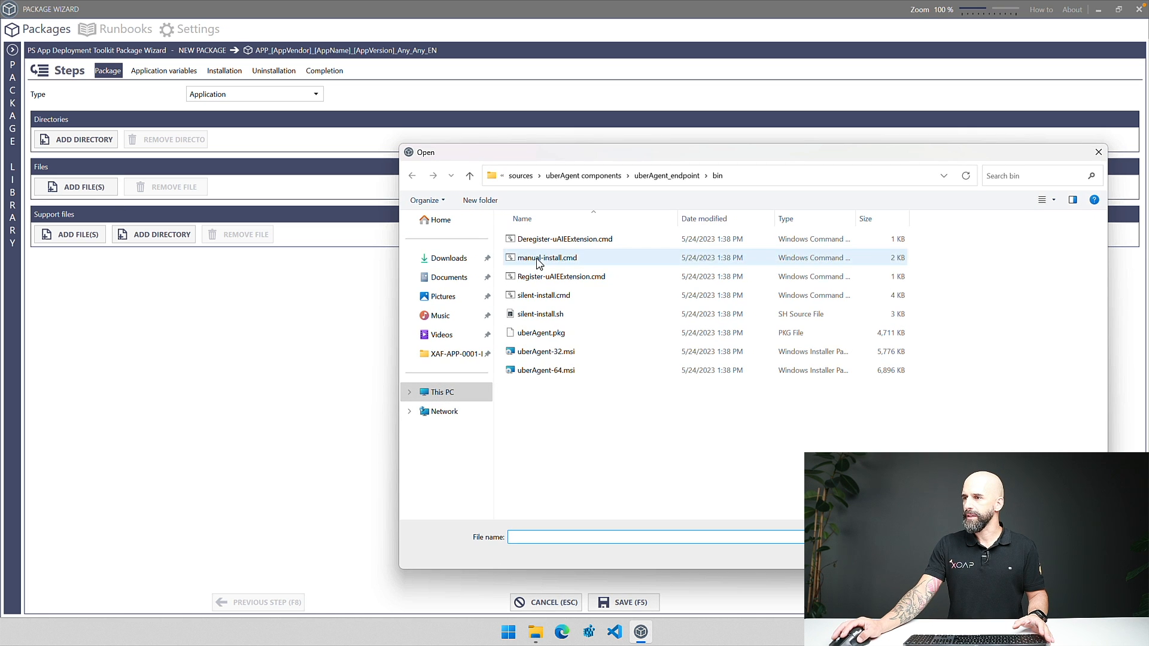
double_click(562, 371)
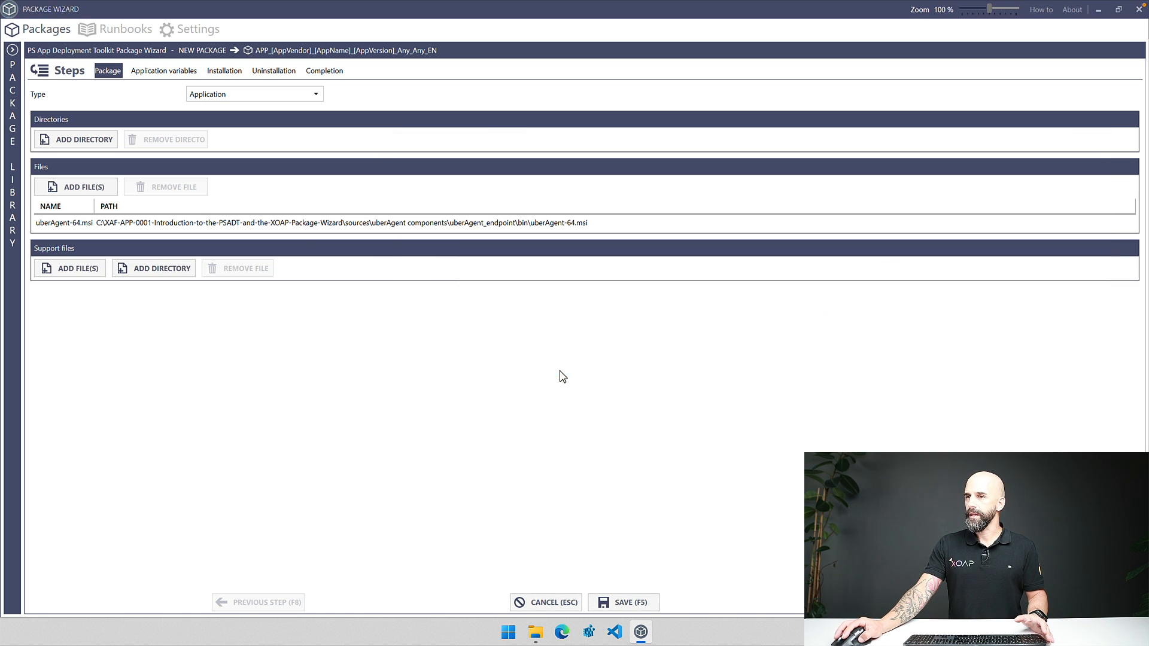
click(212, 223)
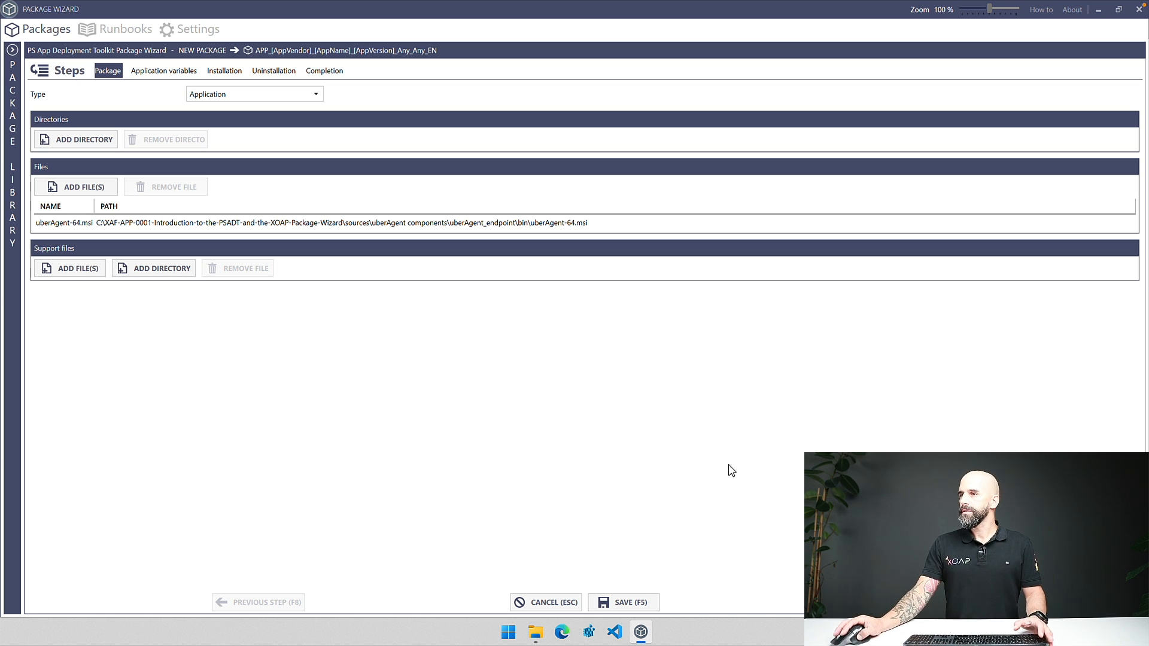
In the application variables, set the operating system to Any, the architecture to x64 and the language to Any
click(912, 602)
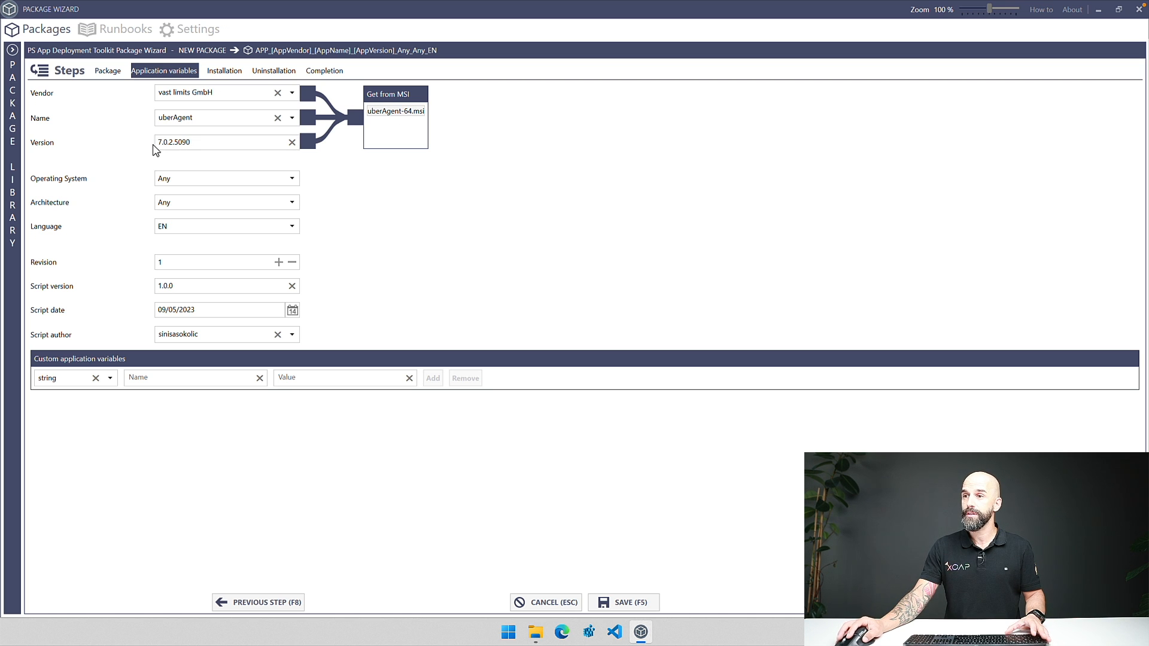
click(197, 179)
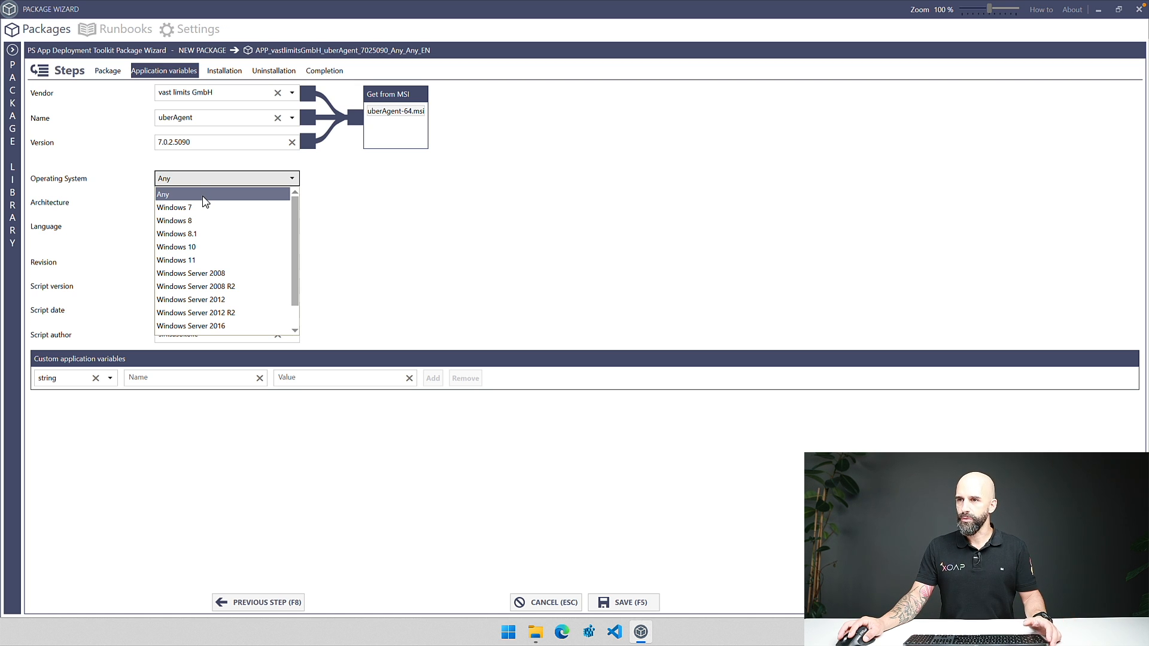
click(205, 199)
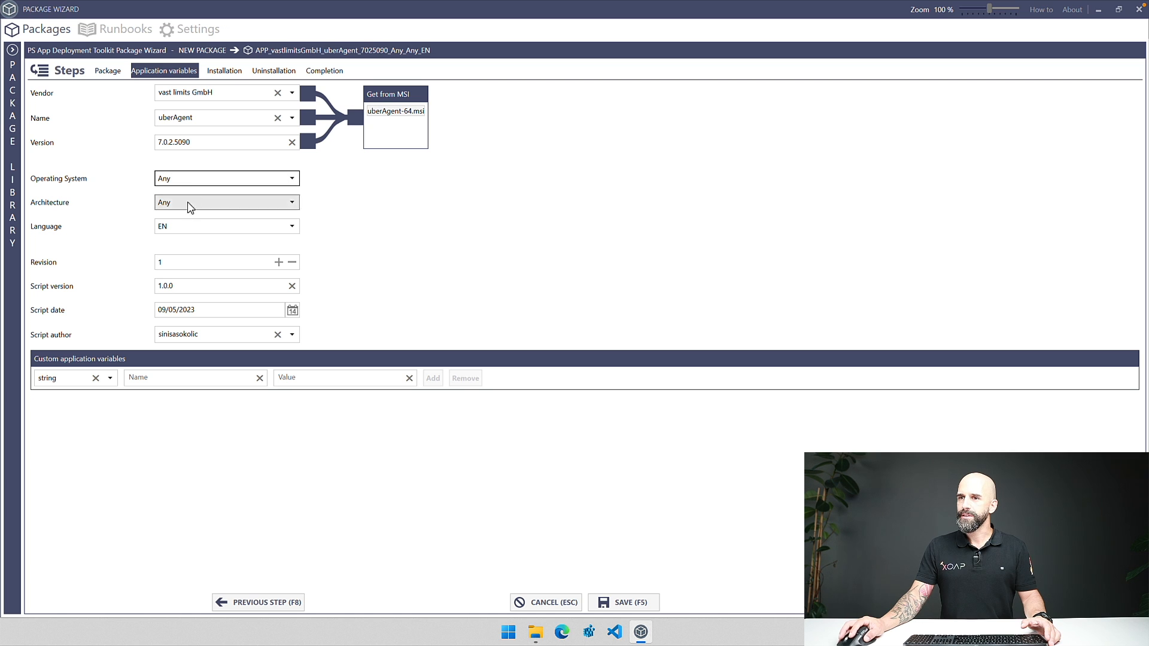
click(189, 206)
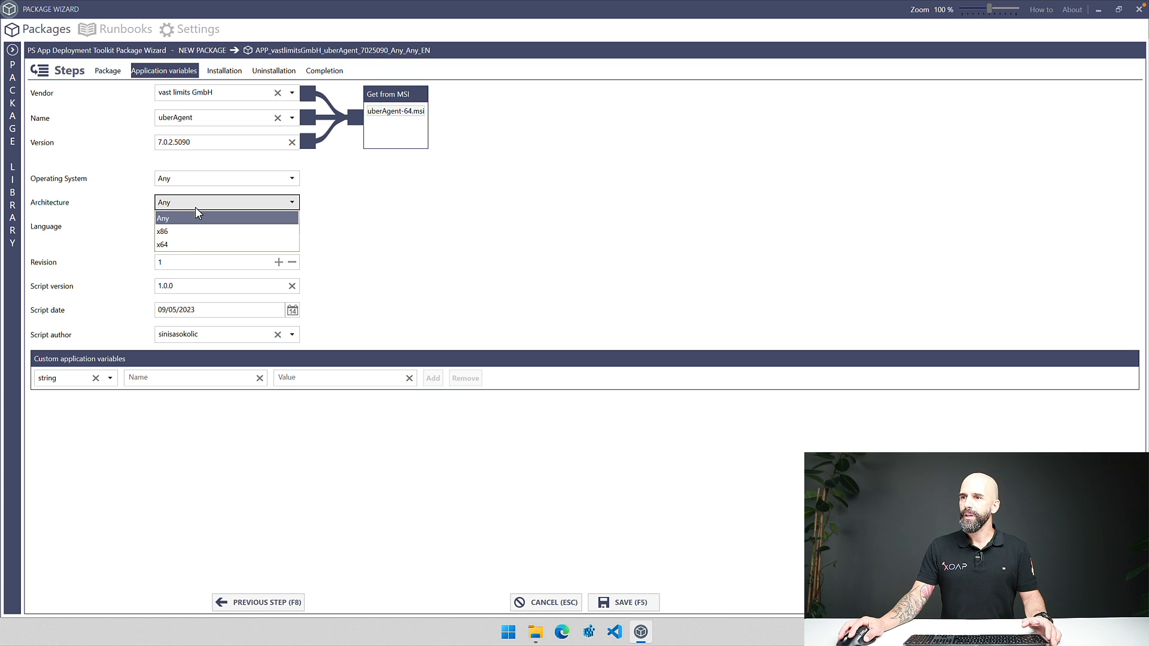
click(179, 244)
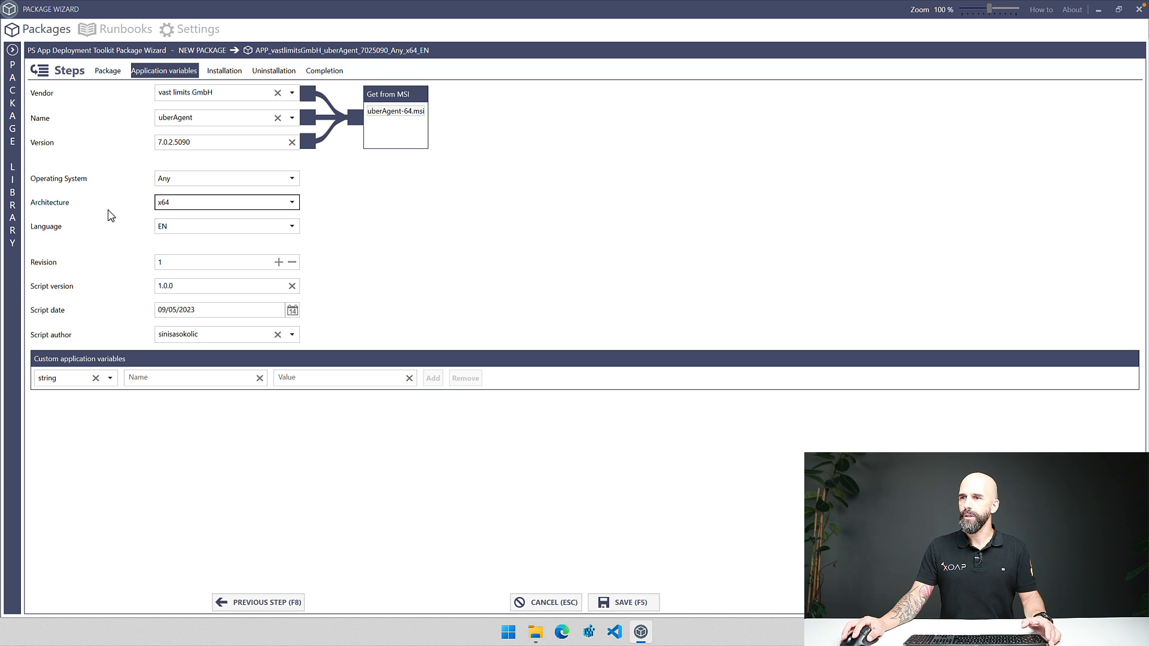
click(179, 229)
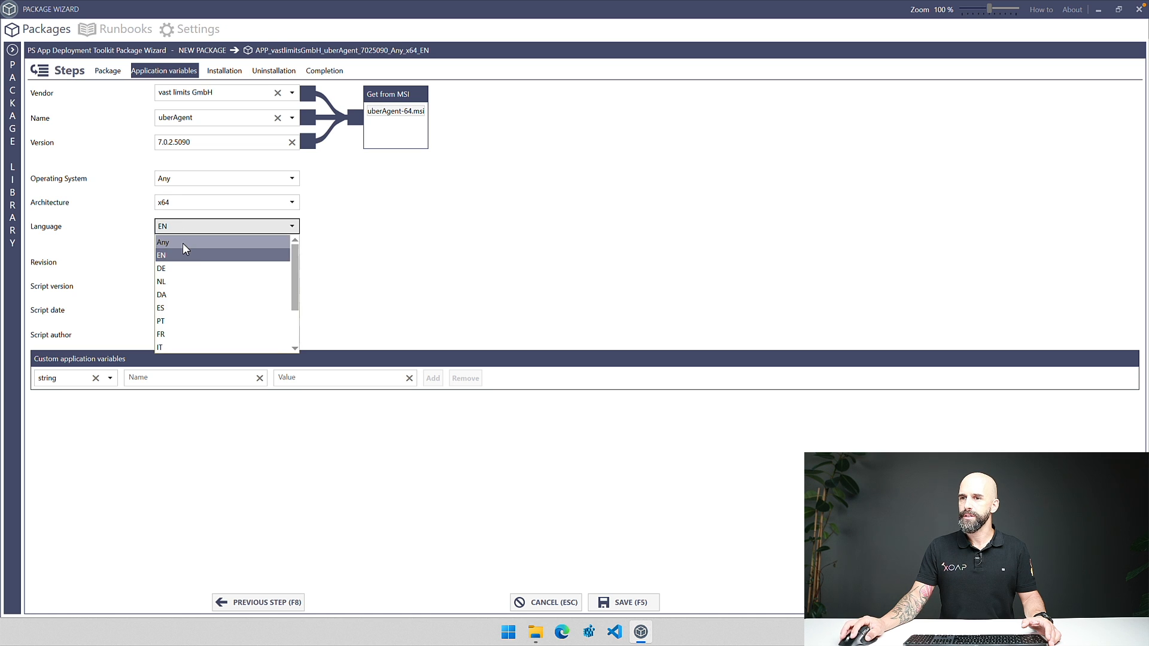
click(182, 243)
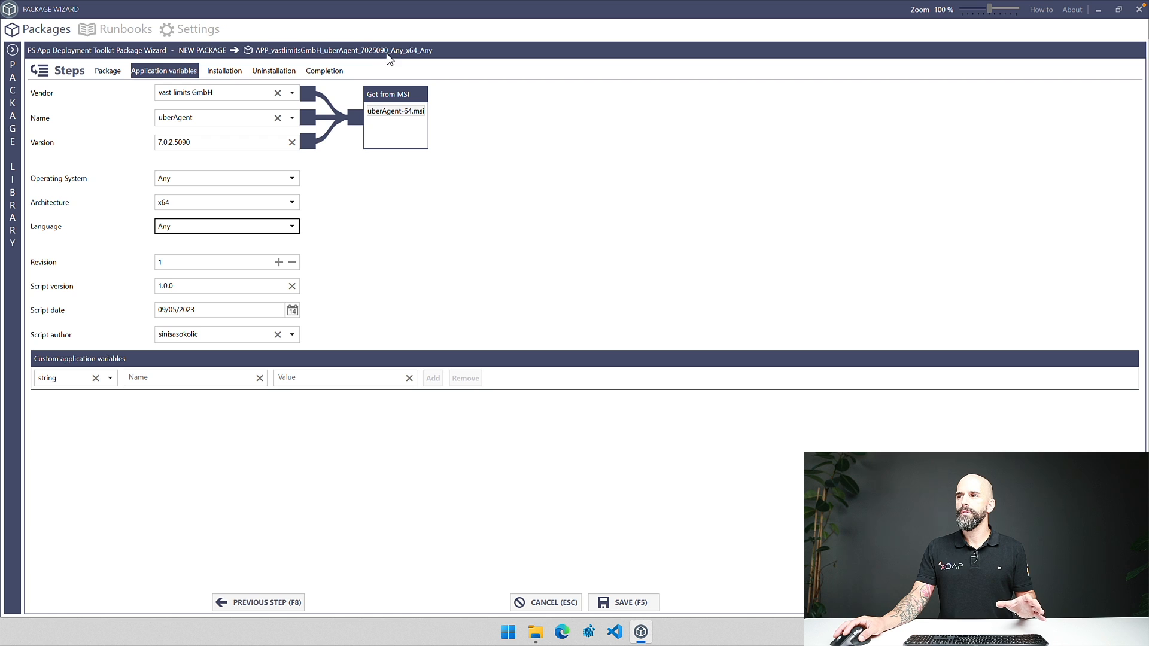
Set the package's operating system to Windows 11, trying Windows 10 before returning to Windows 11
click(259, 178)
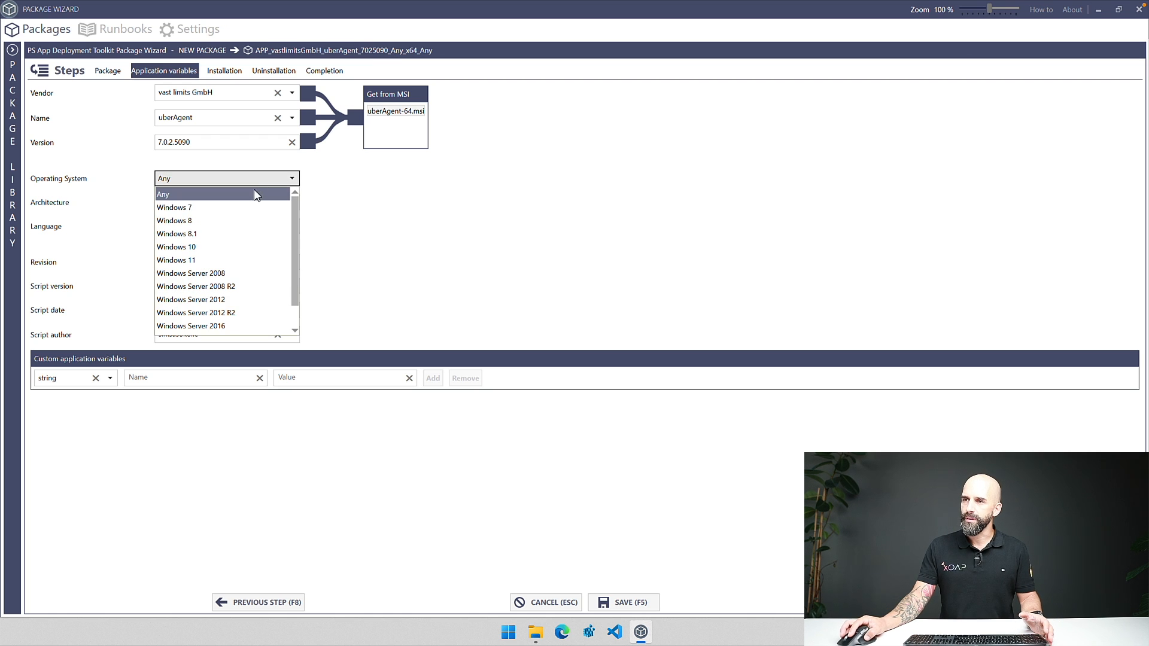
click(224, 260)
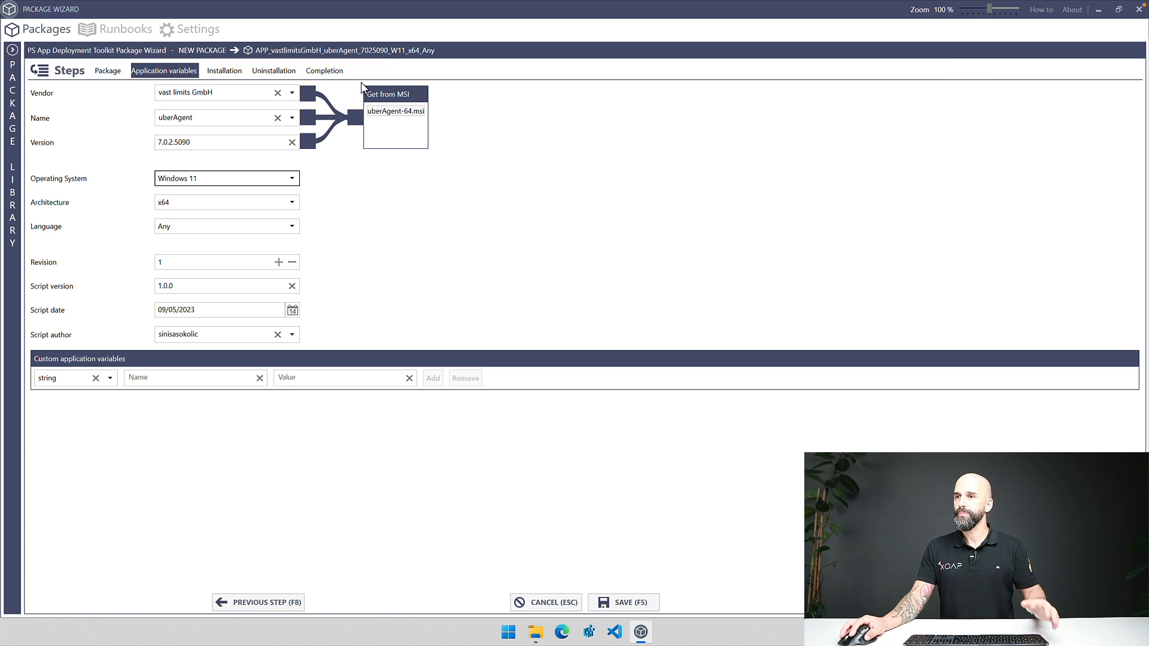
click(242, 180)
click(224, 221)
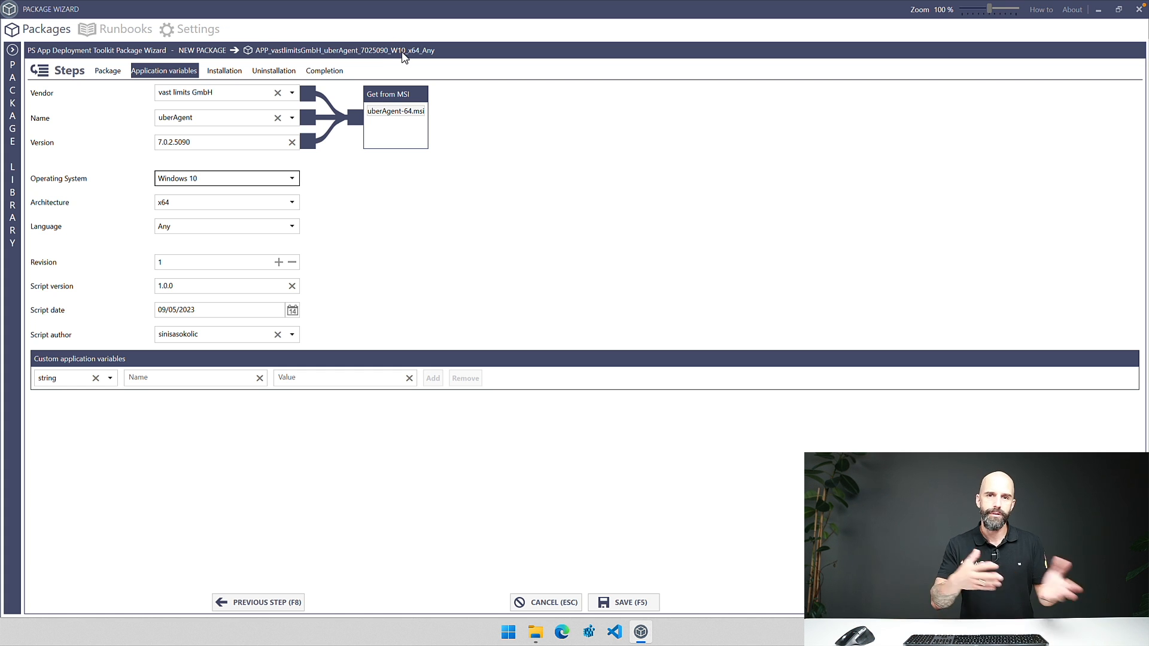
click(233, 179)
click(215, 234)
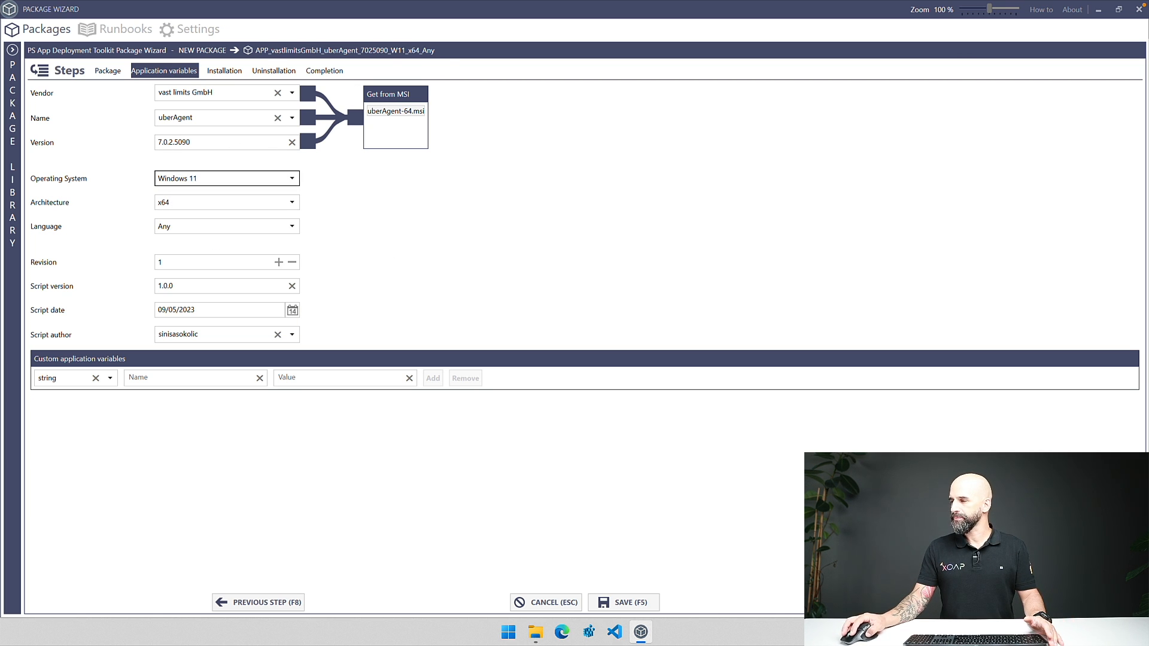
Proceed to the installation script and review its phases, including the post-installation and pre-installation code
click(911, 603)
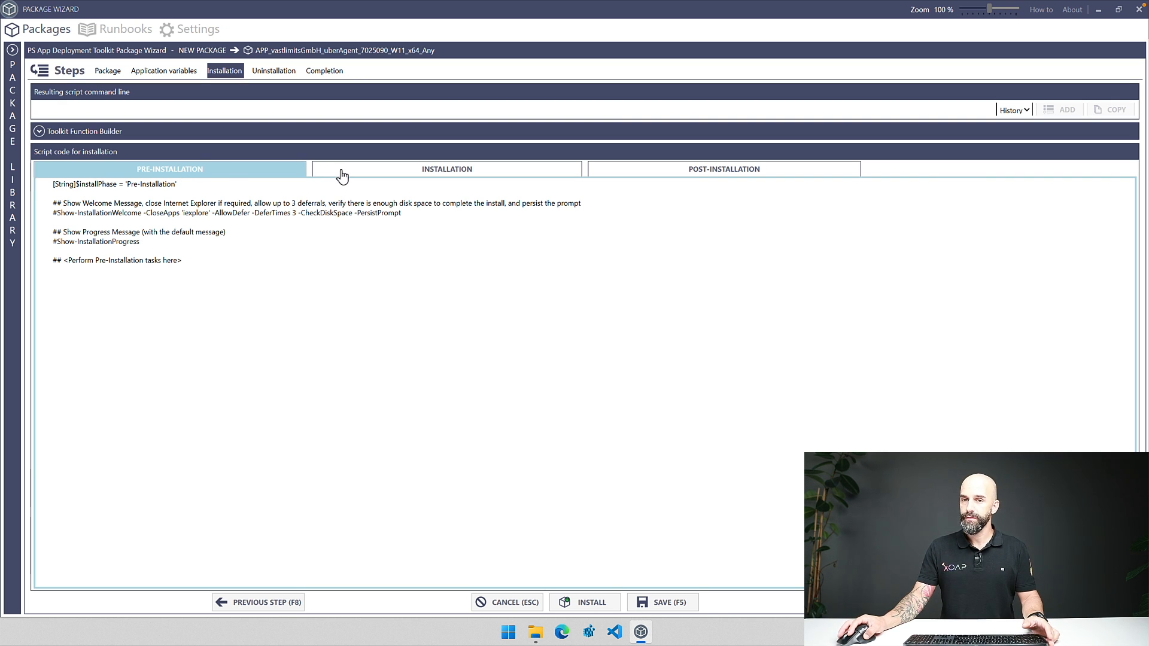
click(374, 174)
click(643, 172)
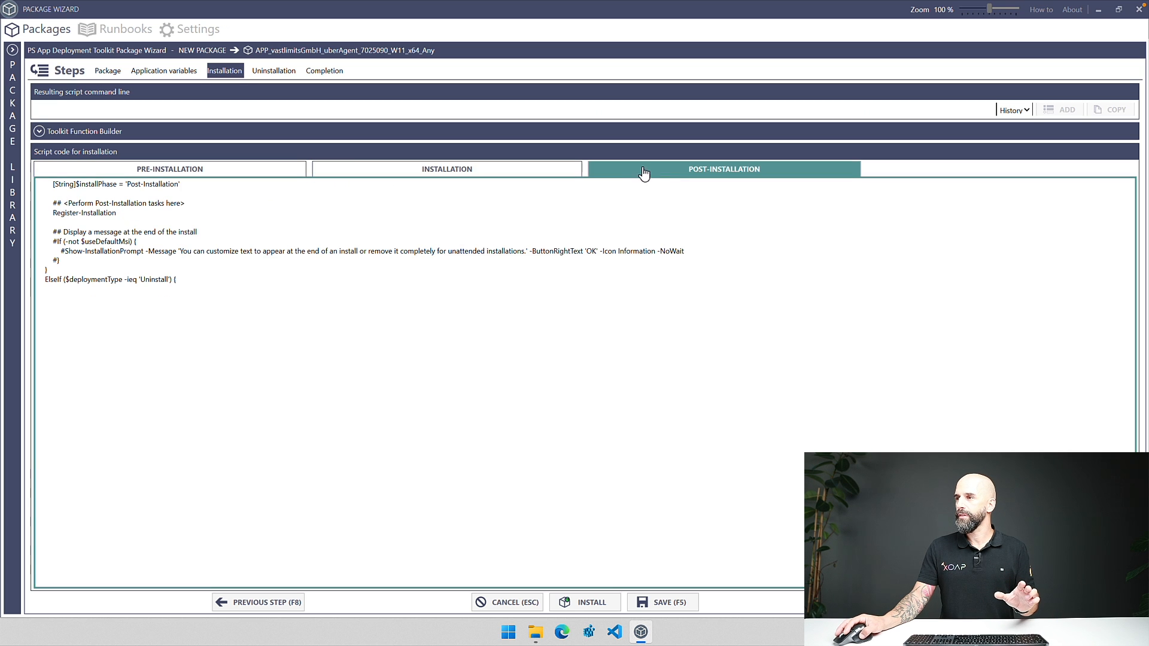
click(233, 173)
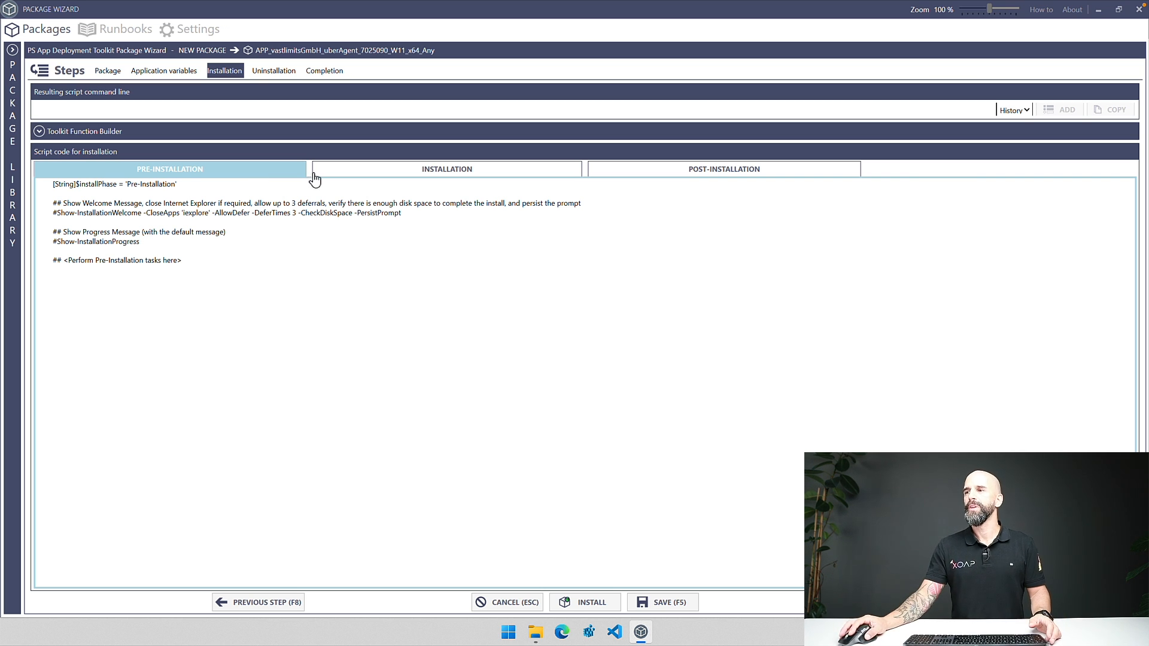
For the main installation phase, filter the toolkit functions by "msi" and choose Execute-MSI
click(342, 174)
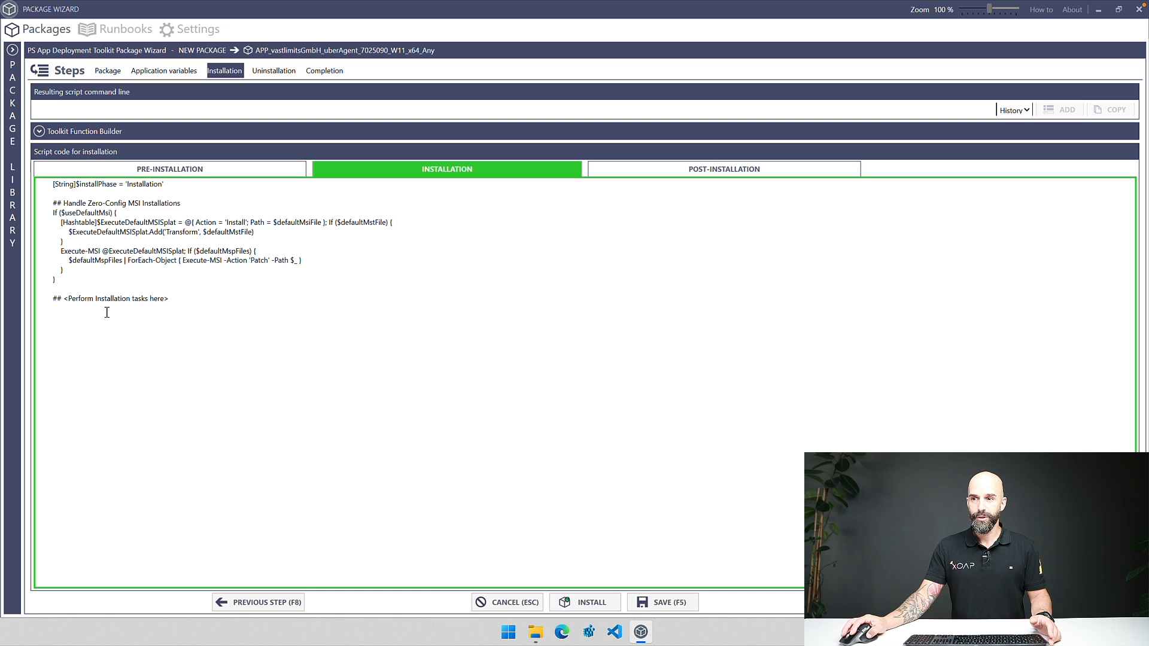
click(39, 131)
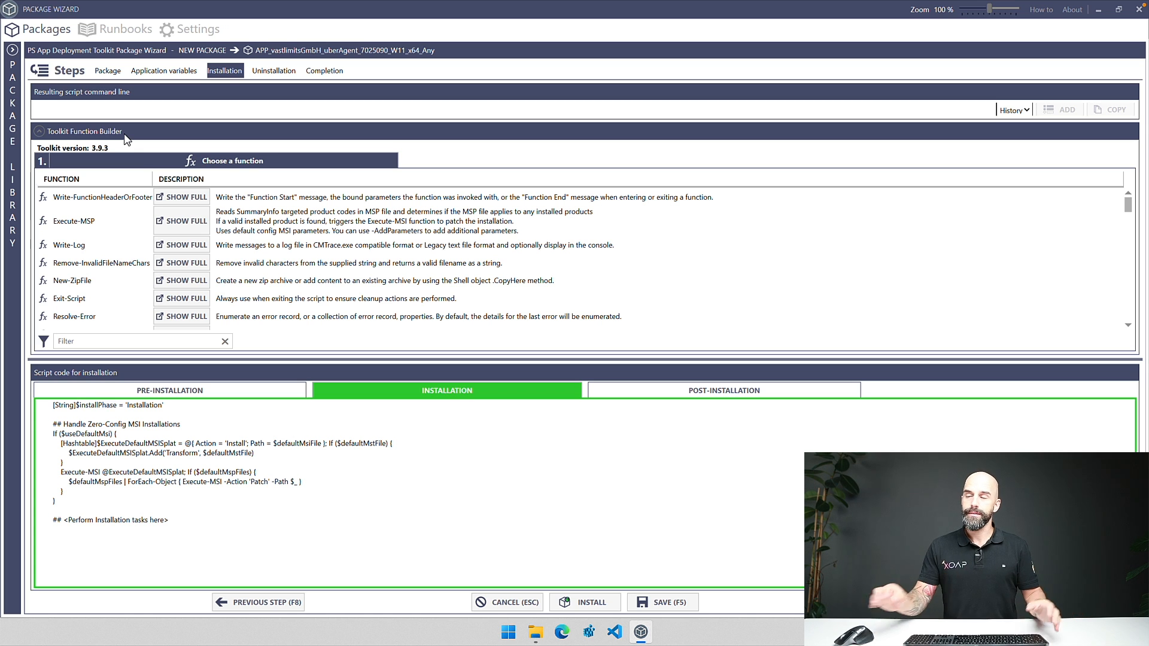
click(90, 338)
text(msi)
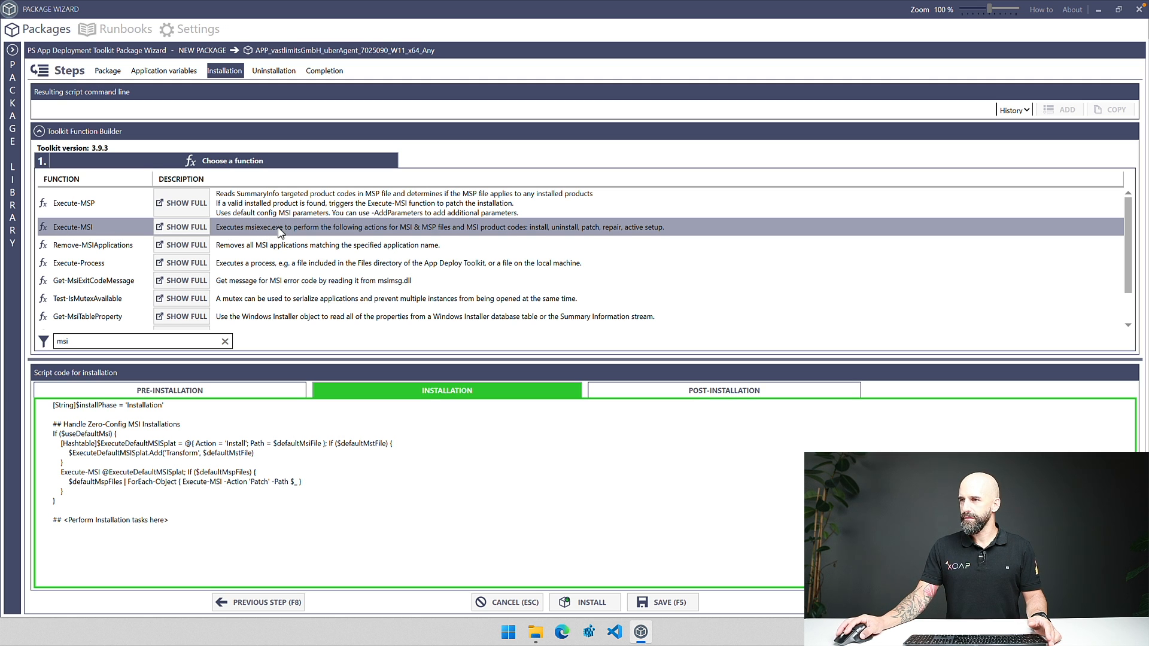
click(105, 229)
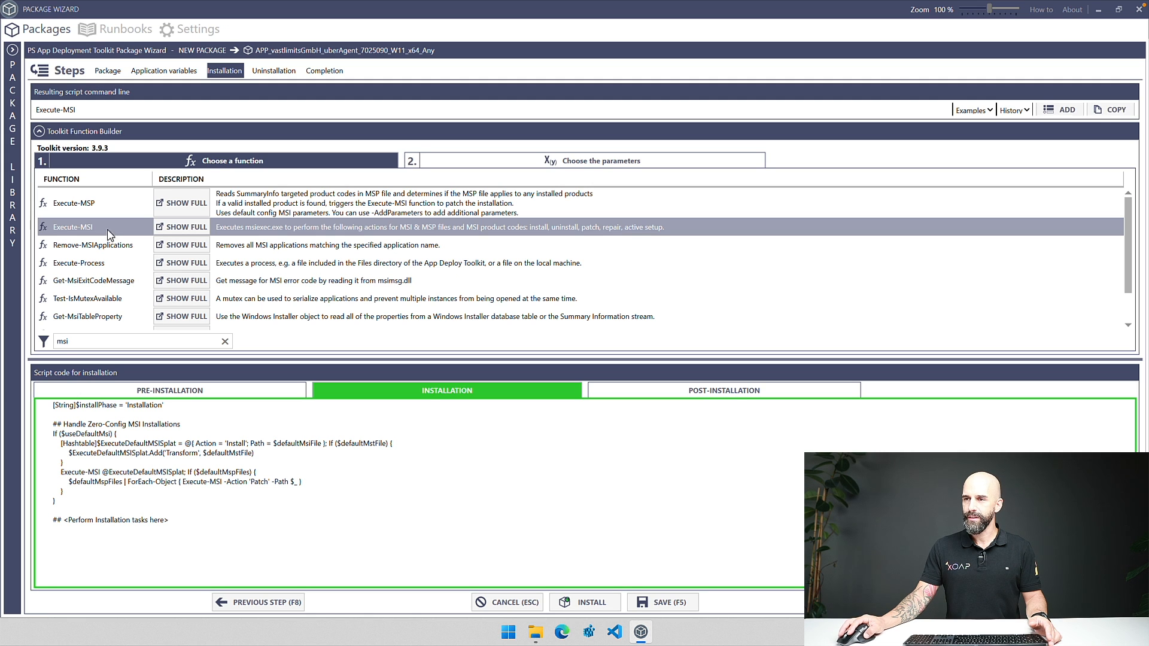
Choose the Path and Action parameters for the Execute-MSI function
click(510, 163)
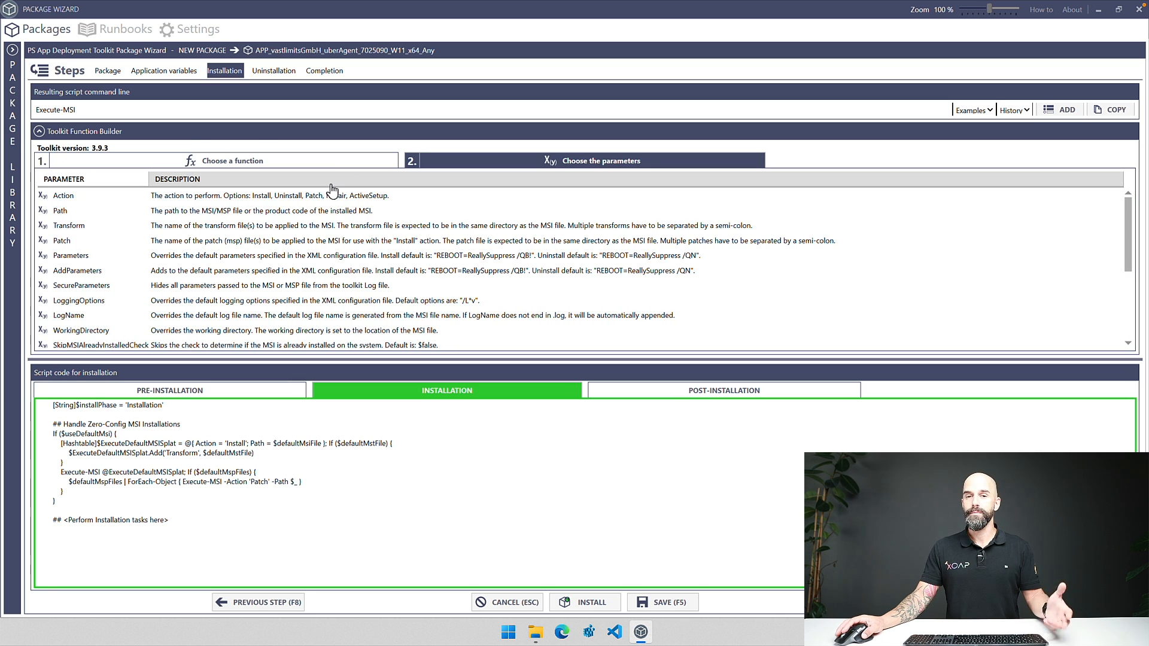
click(200, 214)
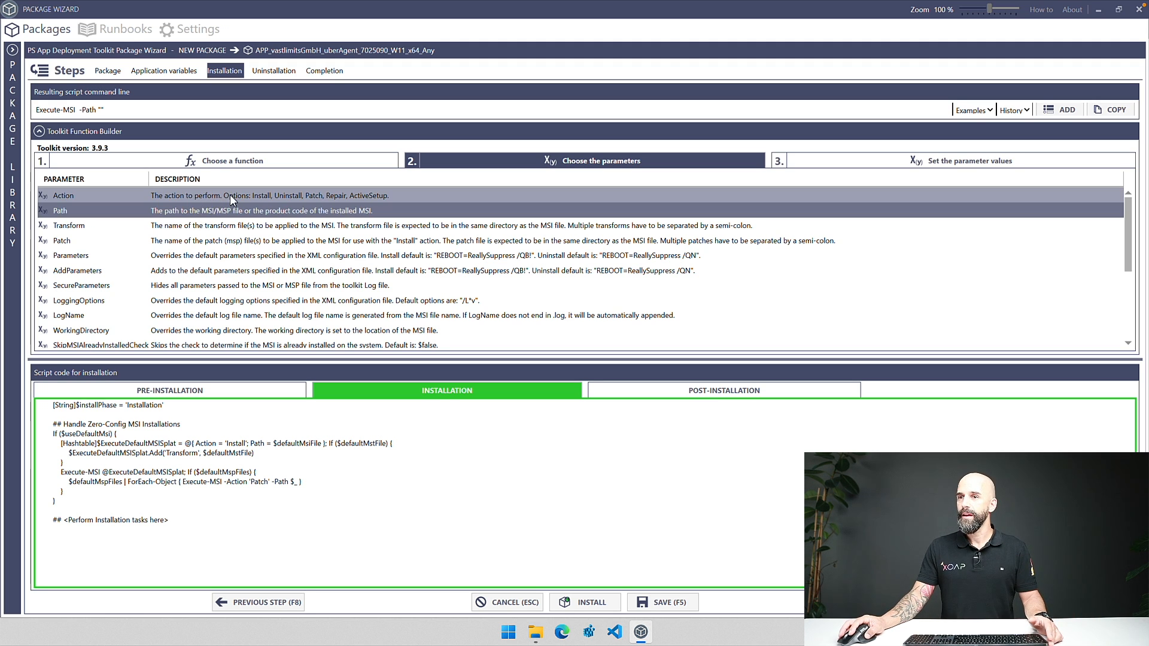
click(232, 198)
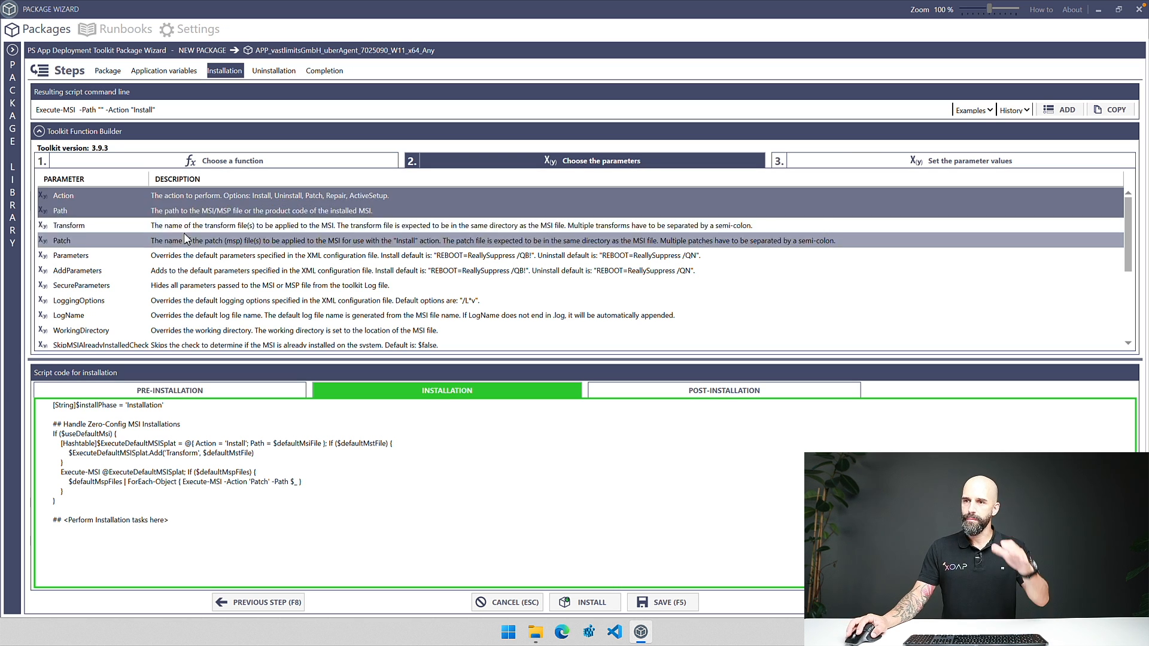
scroll(101, 270, down, 1)
scroll(107, 275, up, 1)
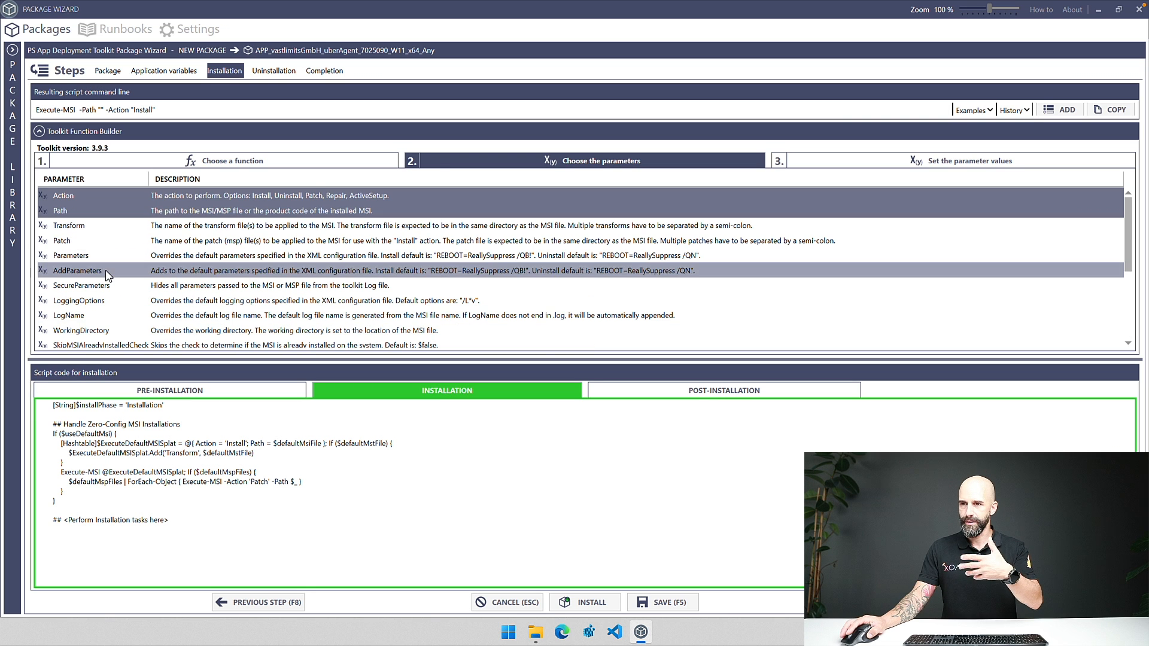
Set the Action parameter to Install and the Path parameter to the packaged file $dirFiles\uberAgent-64.msi
click(886, 164)
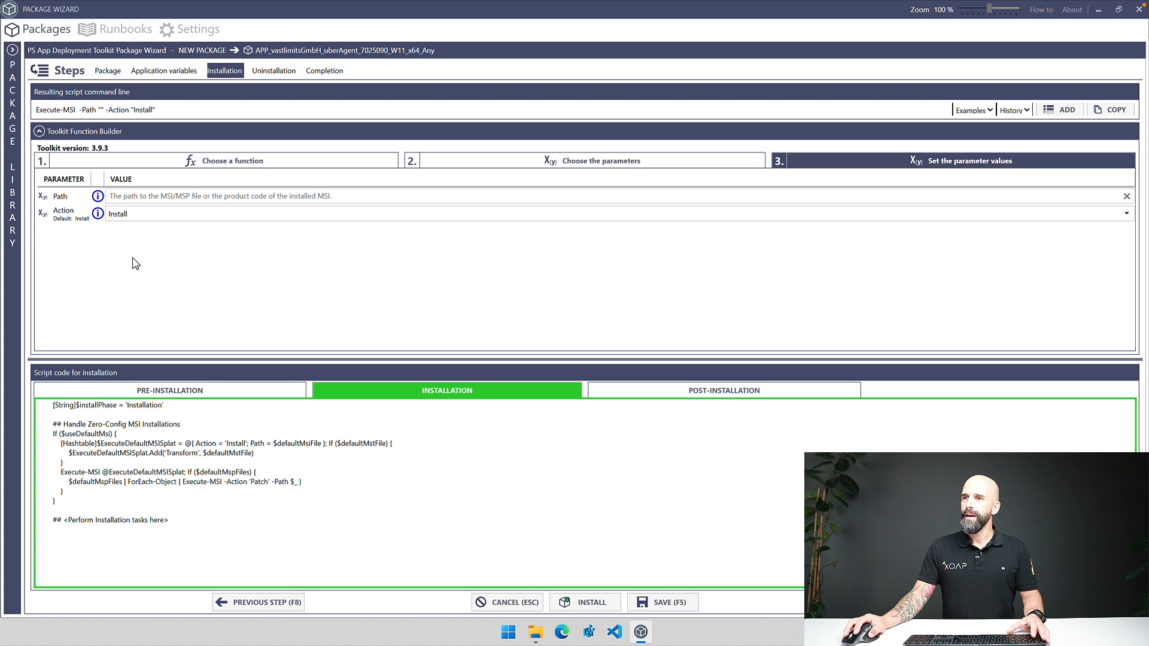
click(164, 216)
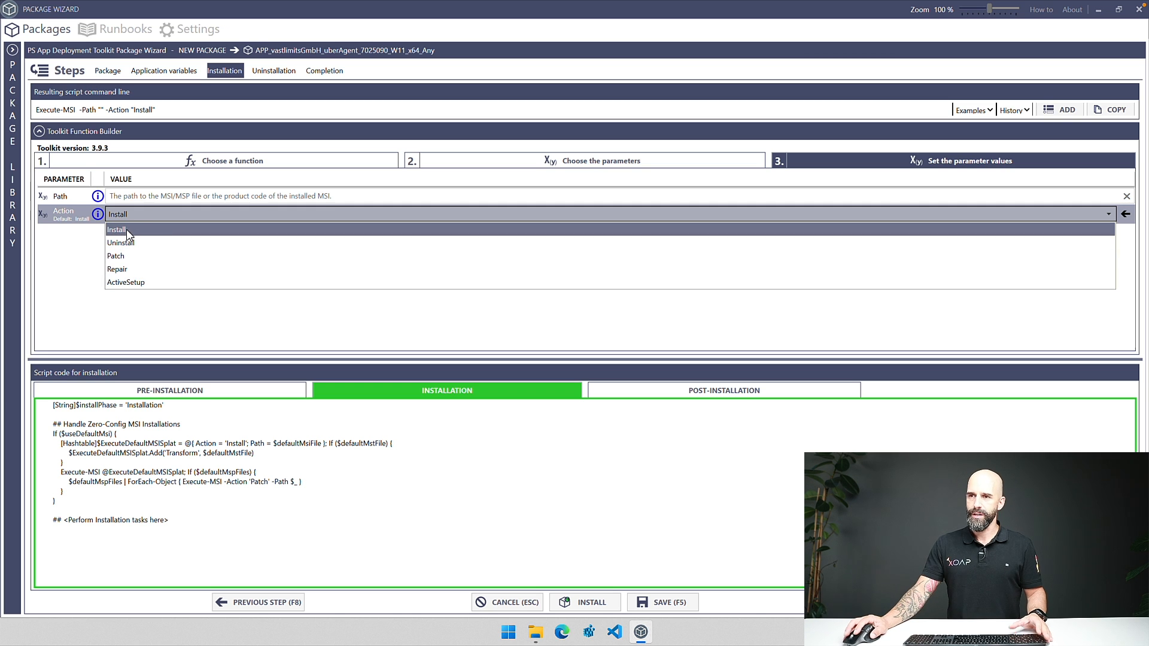
click(144, 234)
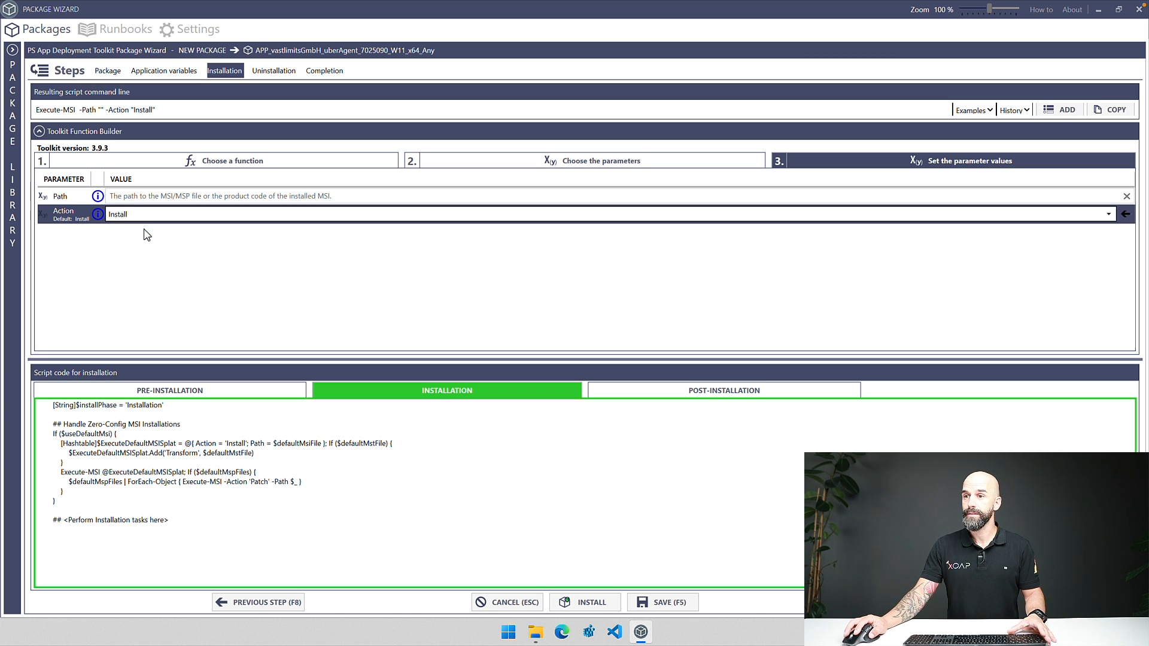
click(143, 195)
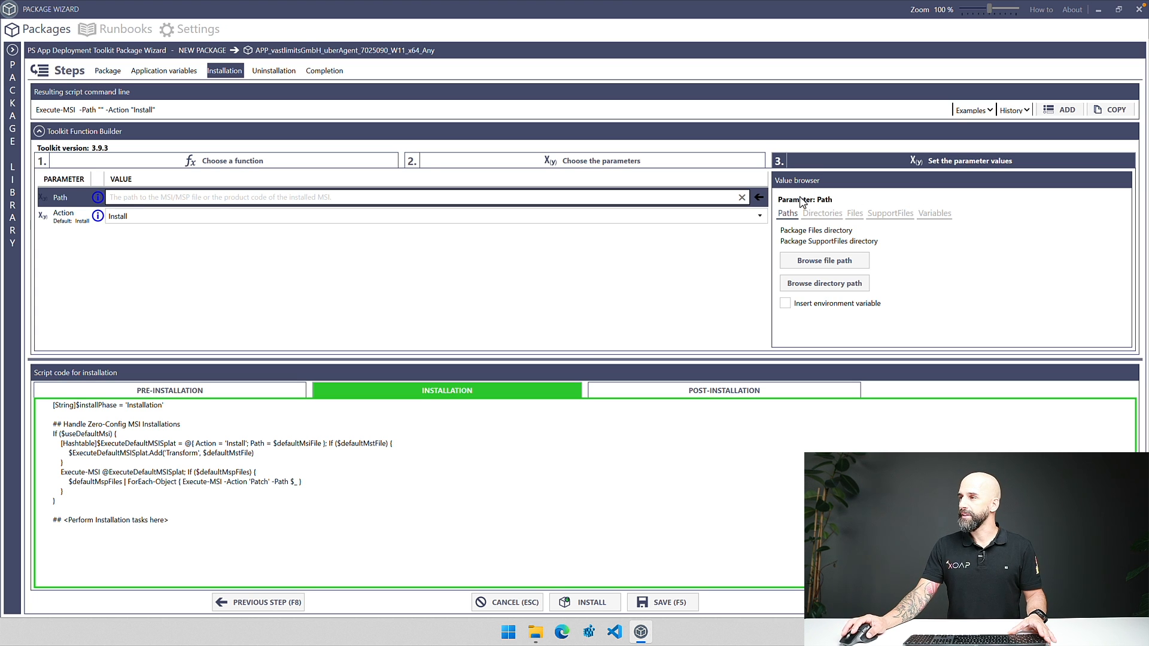
click(856, 214)
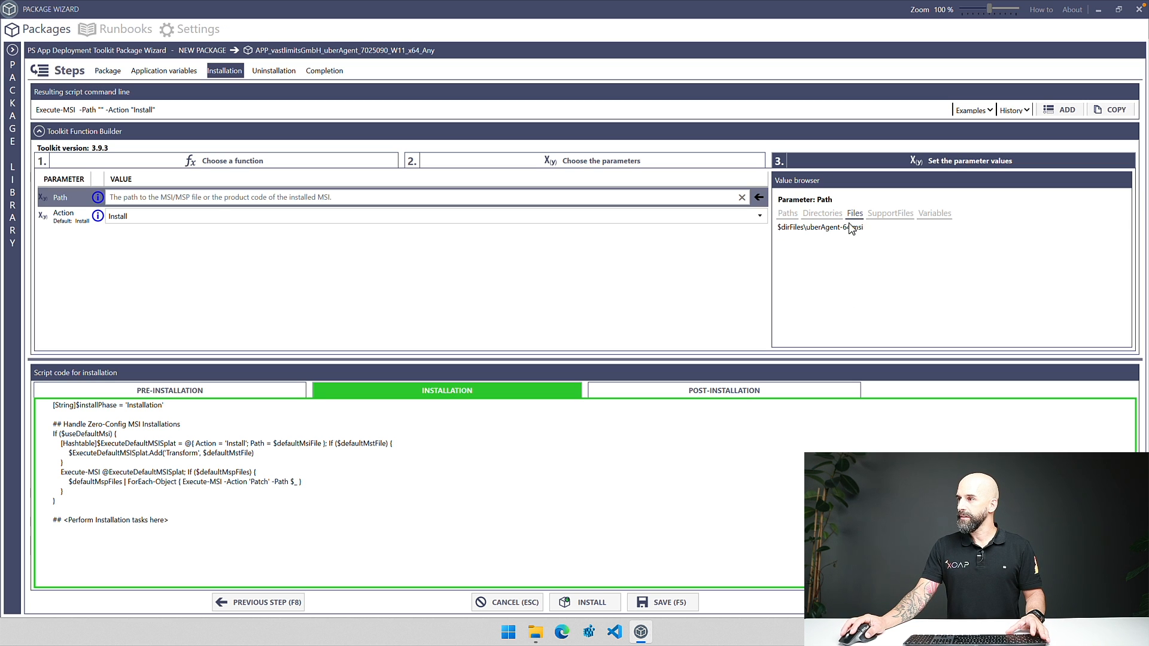
double_click(830, 230)
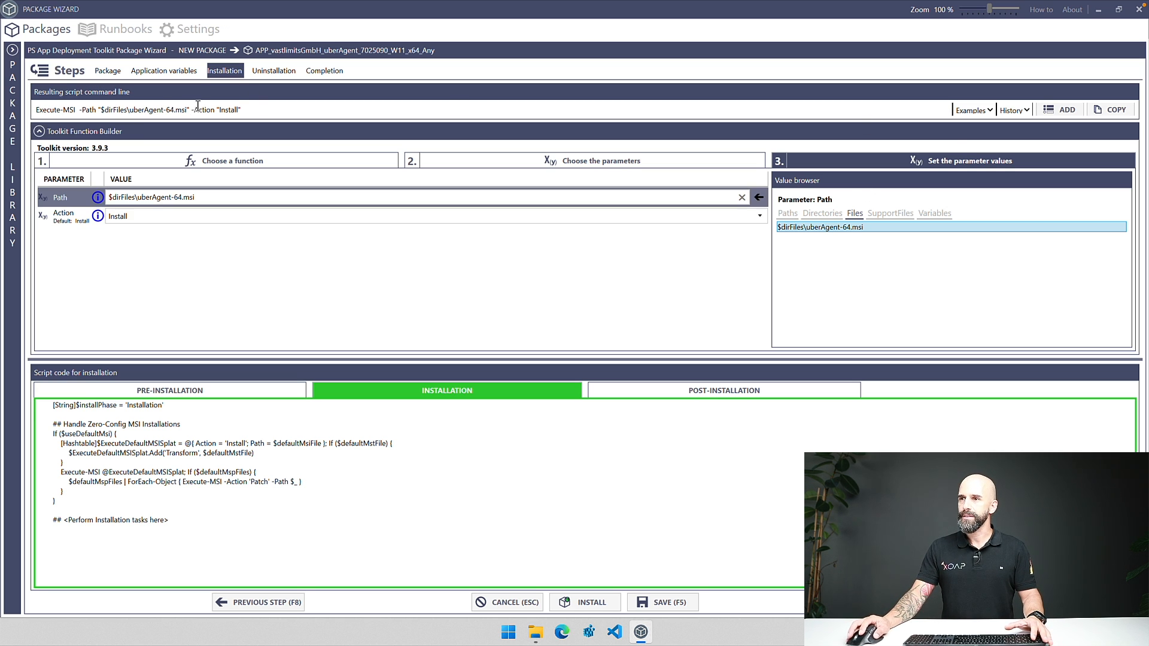
Add the resulting Execute-MSI command line to the installation phase script
drag(248, 109, 37, 117)
click(274, 110)
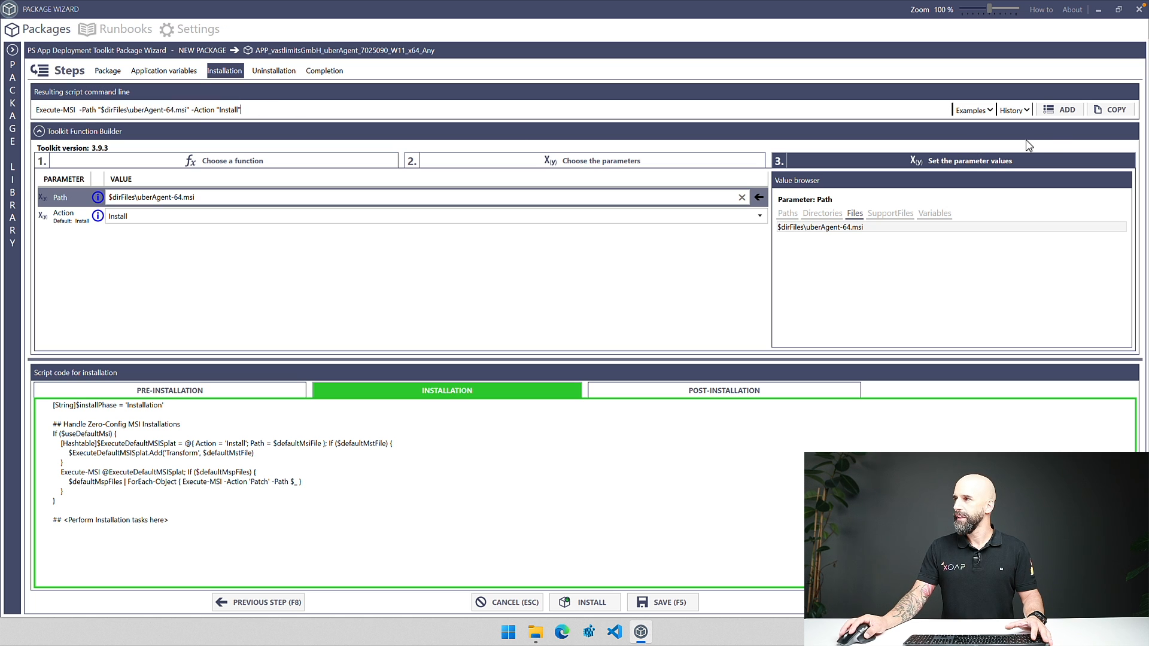
click(1065, 110)
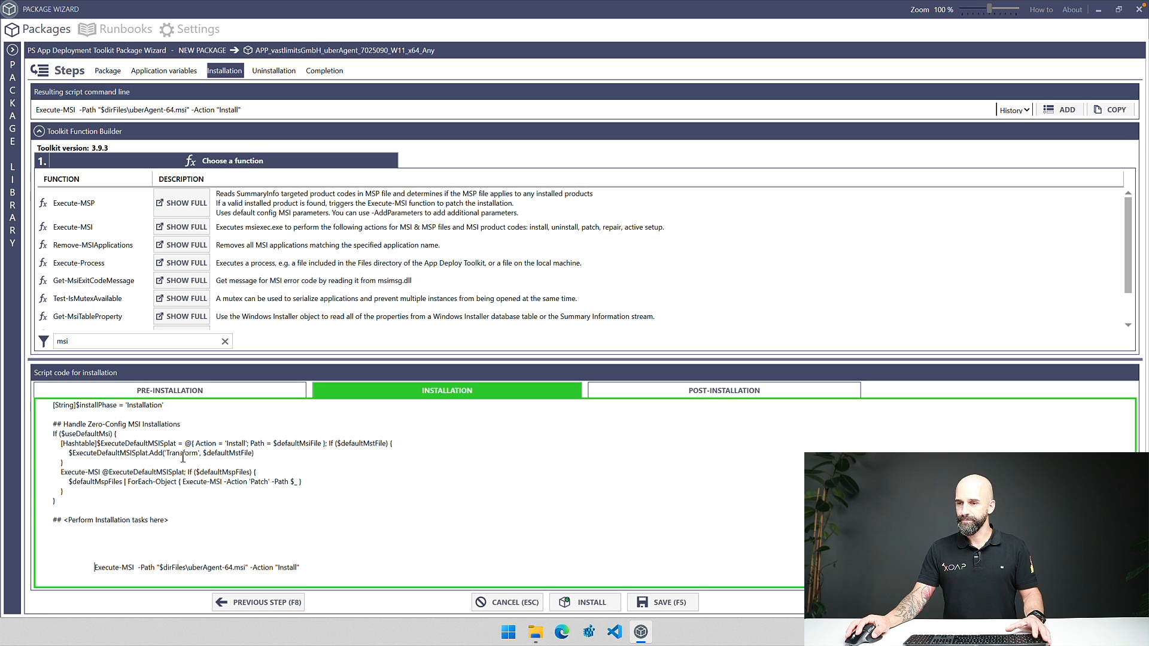
Filter the toolkit functions by "short" to look over the shortcut functions
click(100, 342)
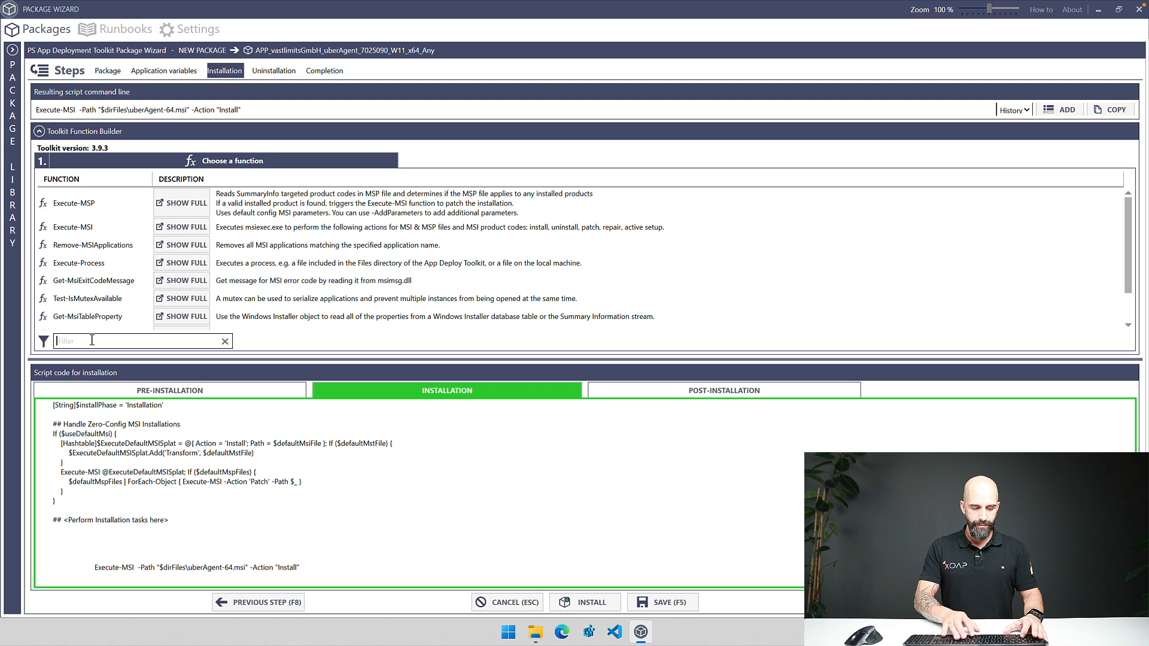
text(short)
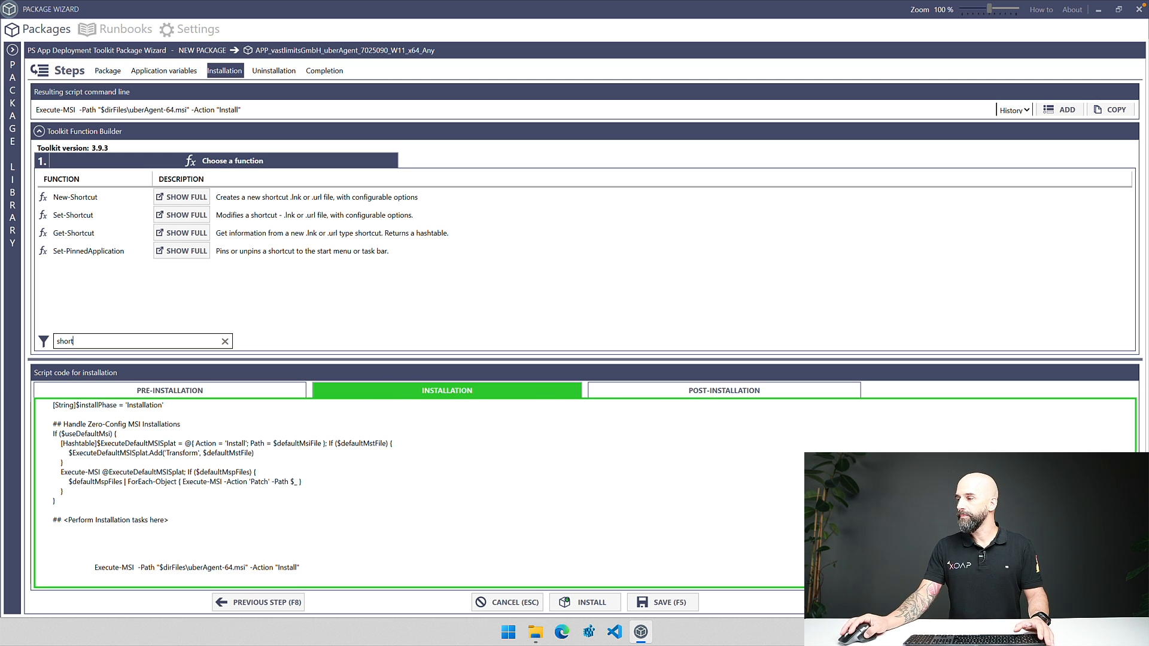
For the main uninstallation phase, filter the toolkit functions by "msi" and choose Remove-MSIApplications
click(912, 603)
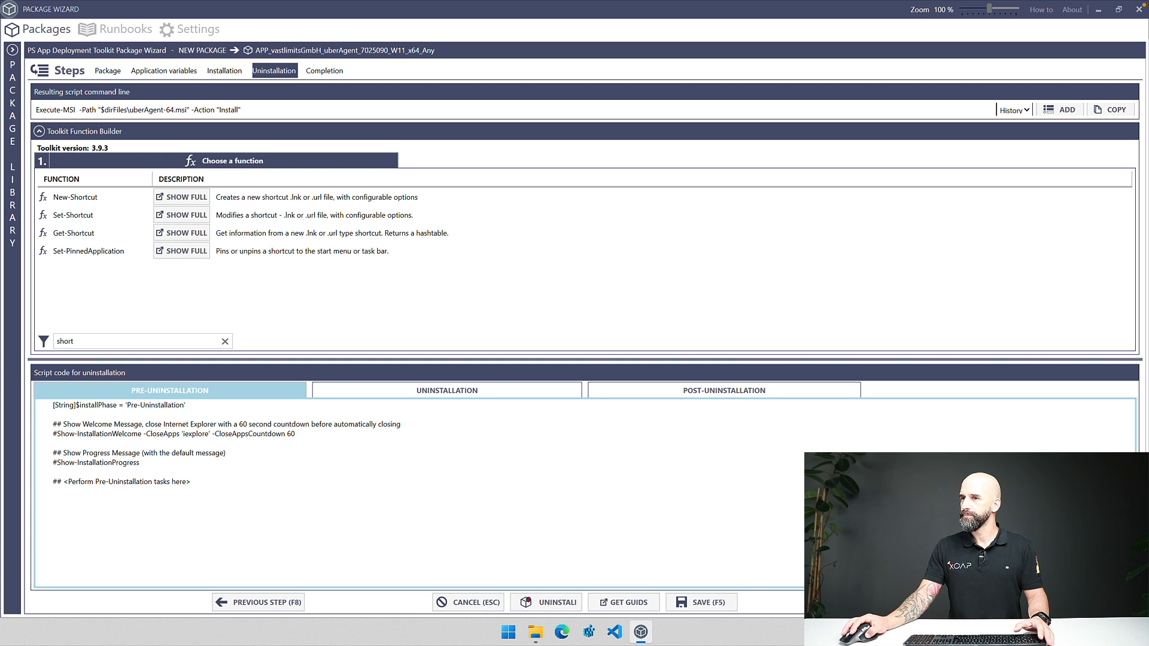
click(452, 399)
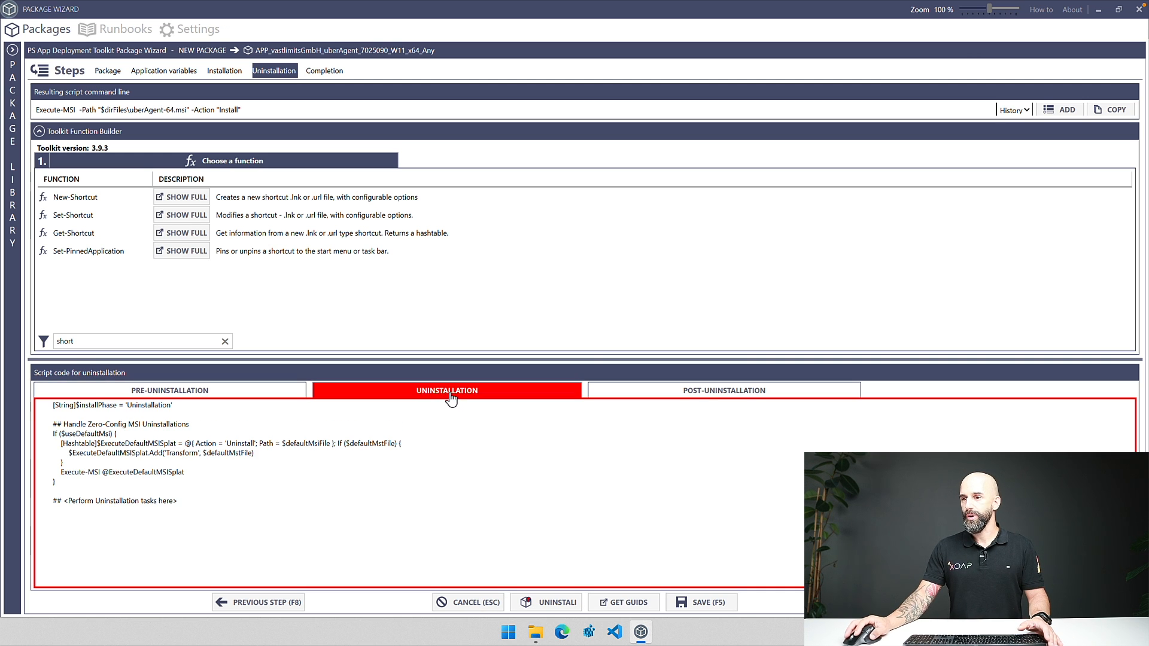
double_click(55, 341)
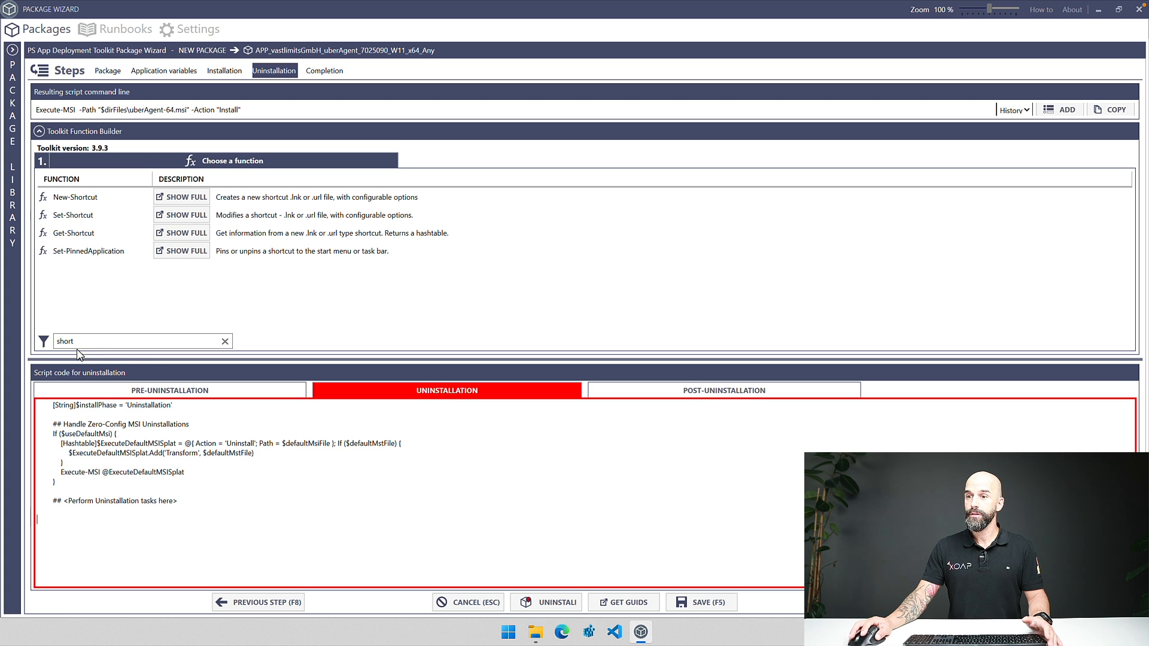
key(BackSpace)
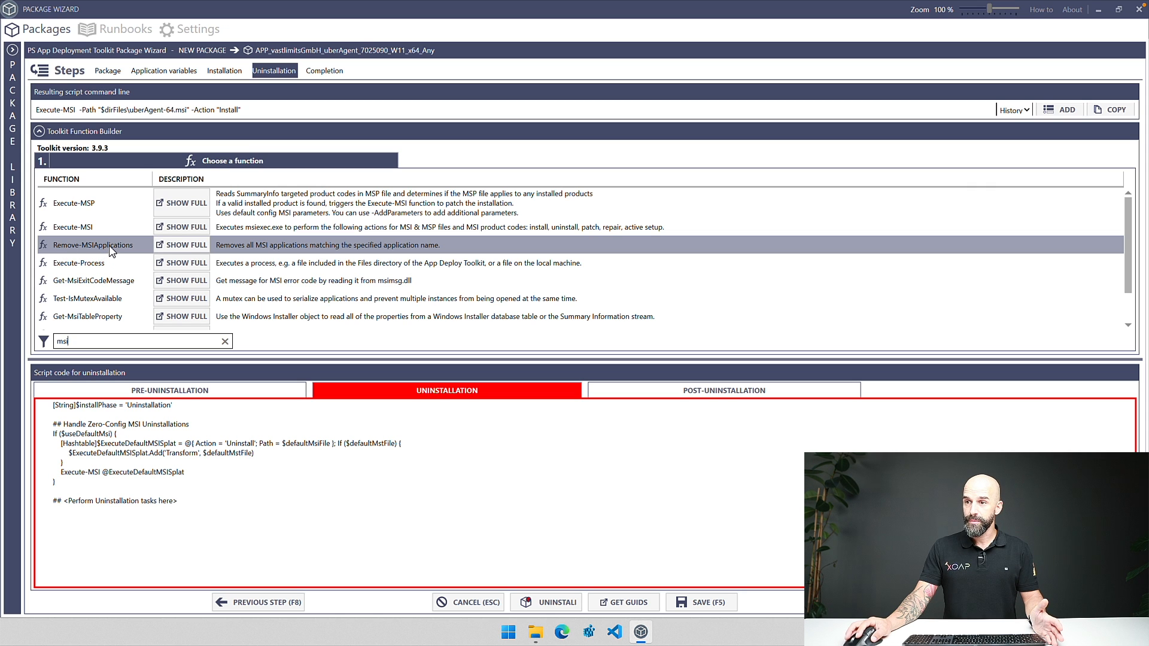
click(110, 251)
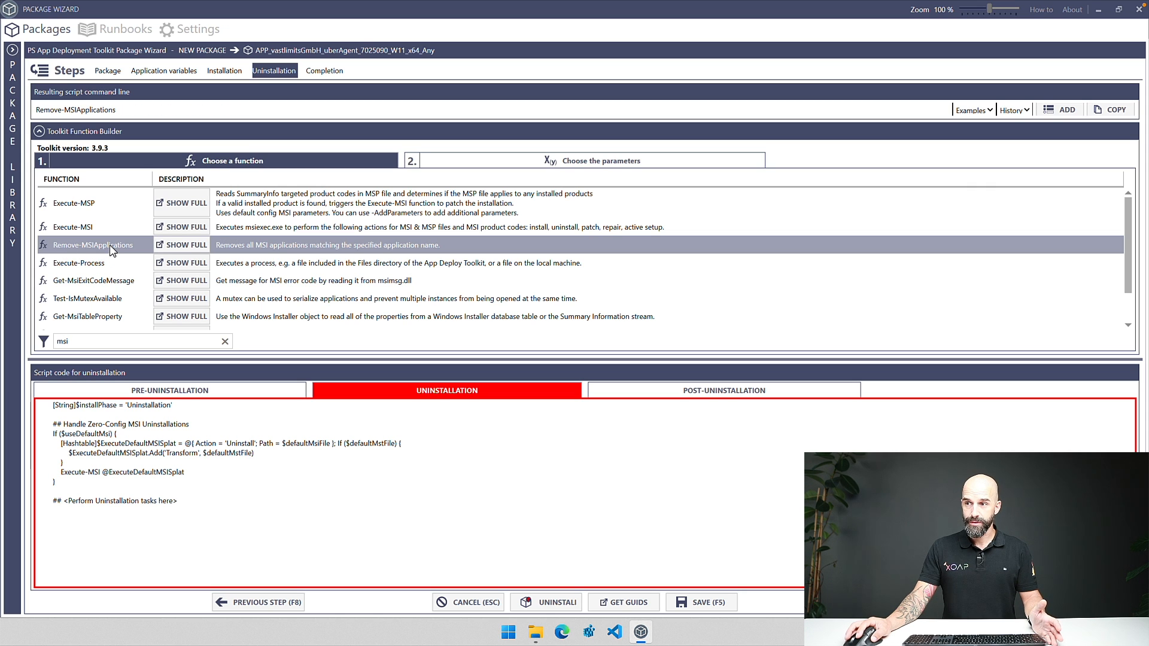
Read the full description of the Remove-MSIApplications function and its parameters
click(183, 251)
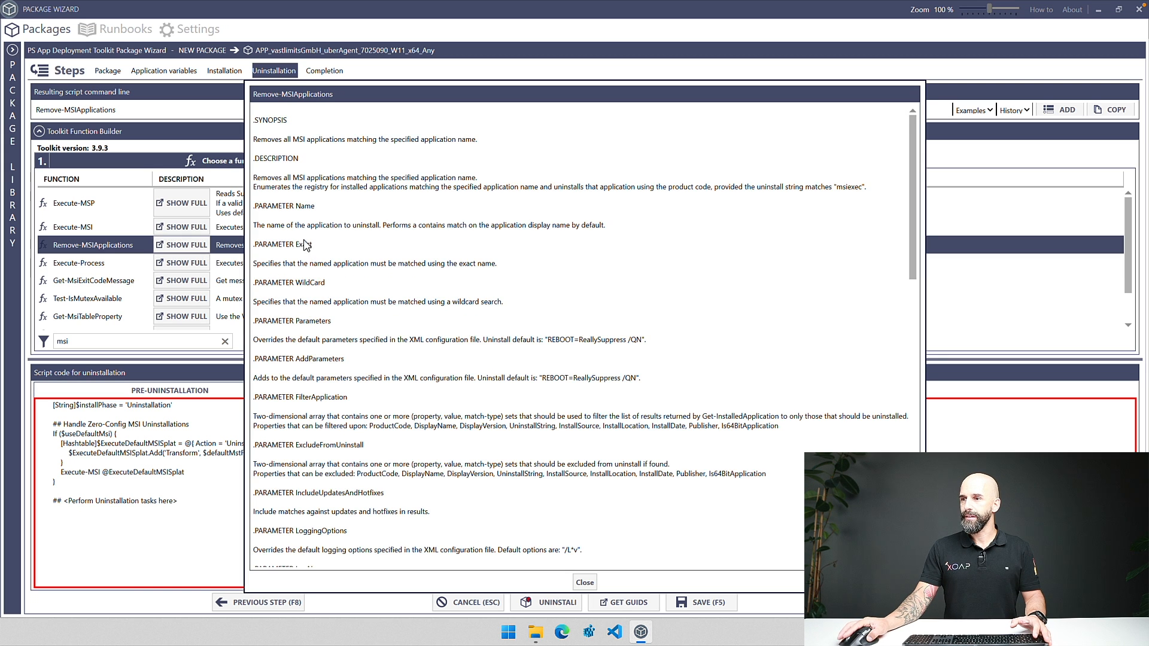
scroll(309, 264, down, 8)
scroll(310, 273, down, 1)
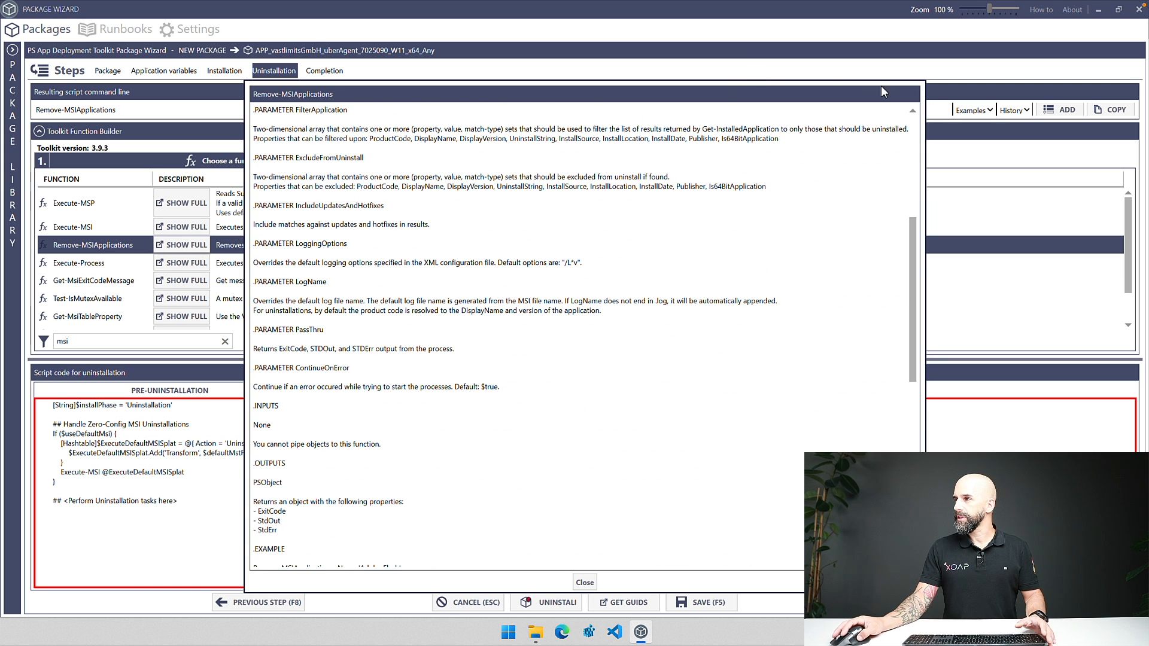
click(584, 582)
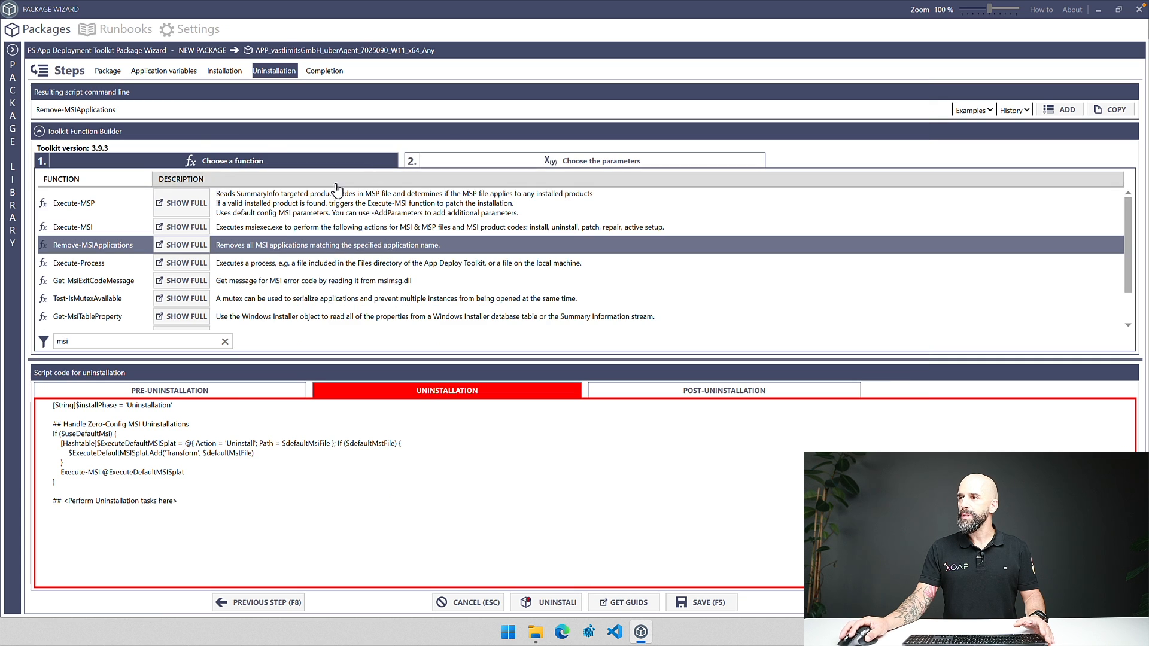
Choose the Name parameter for Remove-MSIApplications and set its value to "uberagent"
click(465, 171)
click(190, 197)
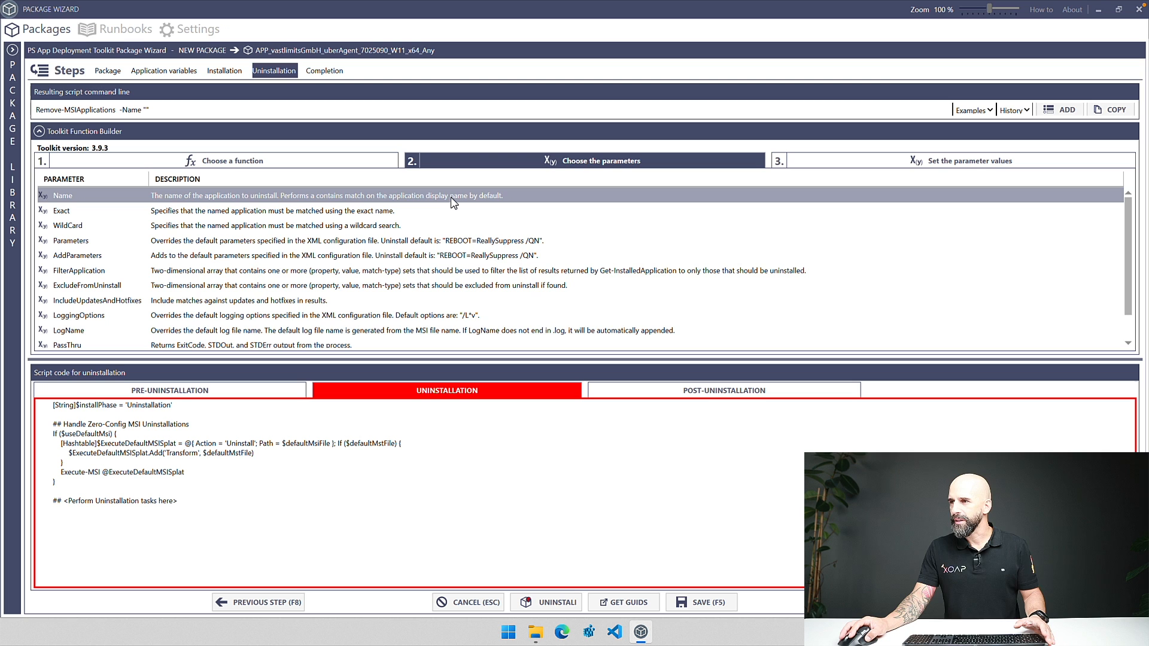
click(836, 170)
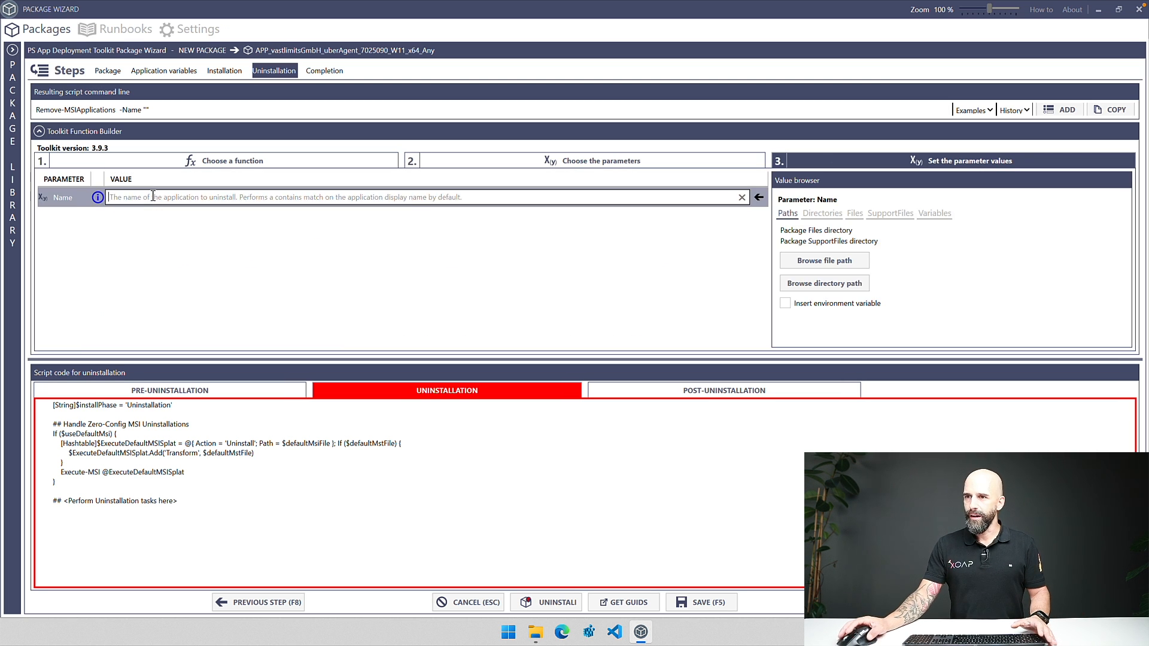
text(uberagent)
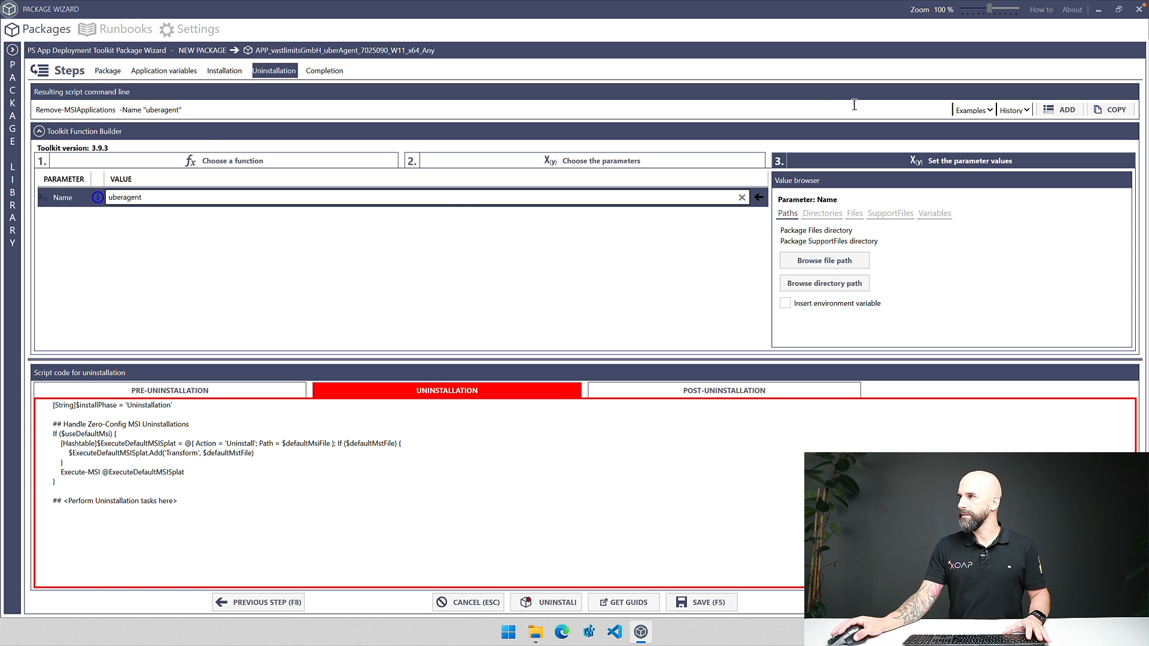
Add the Remove-MSIApplications command line to the uninstallation script and remove the extra blank lines and indentation before it
click(1052, 114)
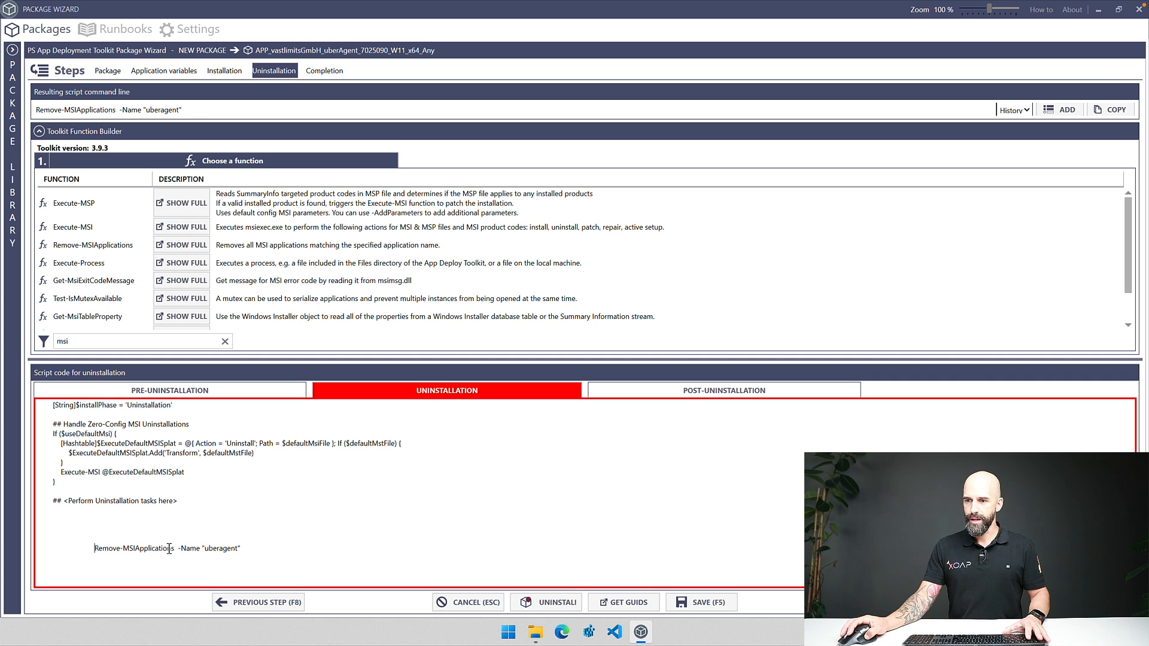
key(BackSpace)
key(BackSpace)
key(BackSpace)
key(BackSpace)
key(BackSpace)
key(BackSpace)
key(BackSpace)
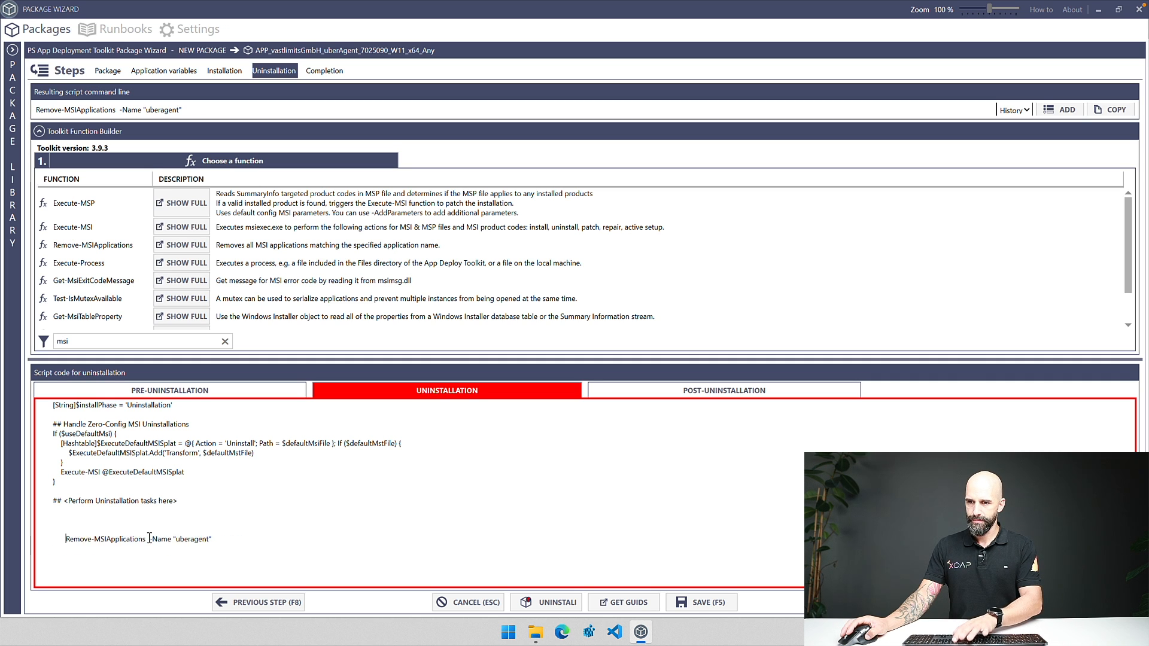
key(BackSpace)
key(BackSpace)
key(BackSpace)
key(BackSpace)
key(BackSpace)
key(BackSpace)
key(BackSpace)
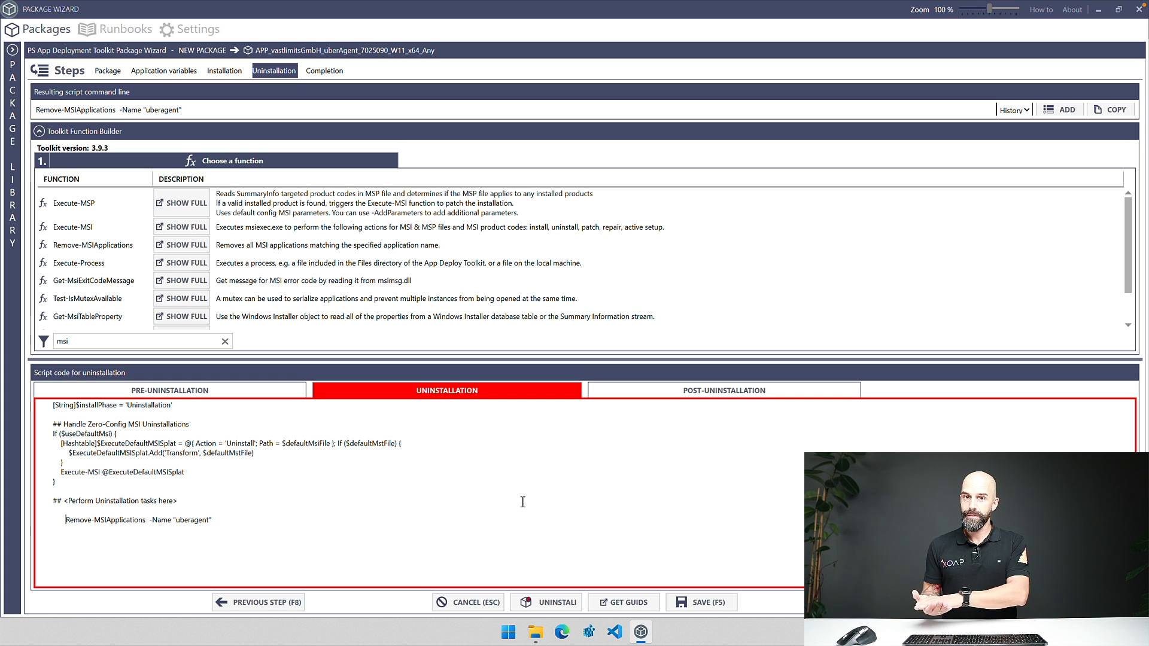
Save the package and open its folder in File Explorer from the package library
click(726, 605)
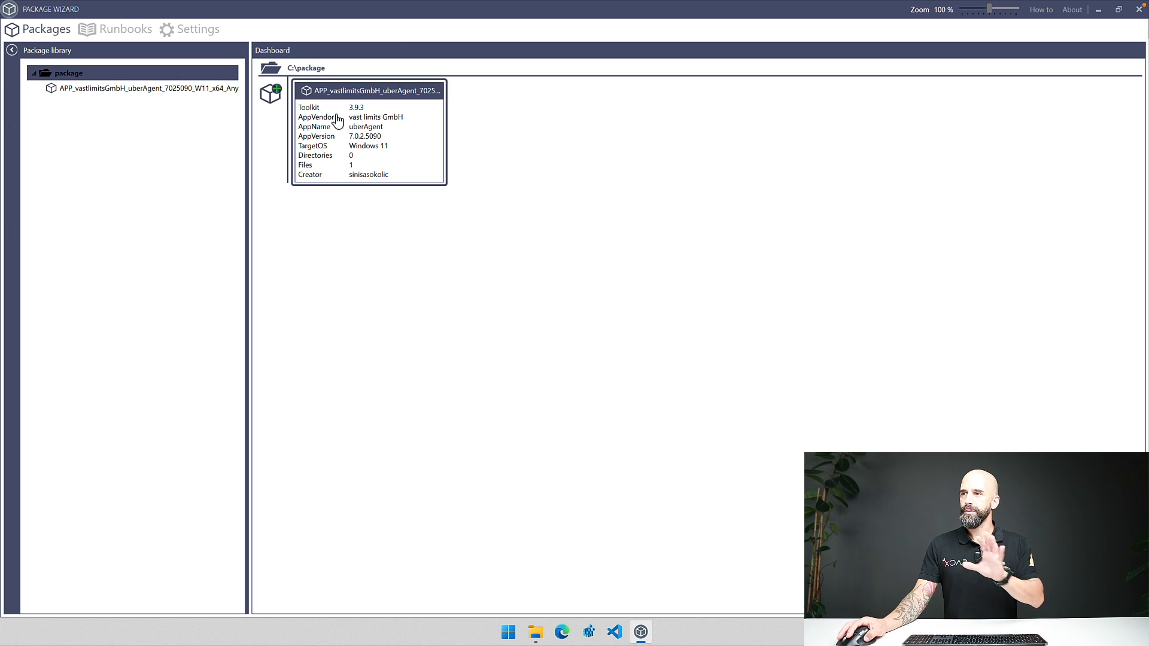
right_click(123, 94)
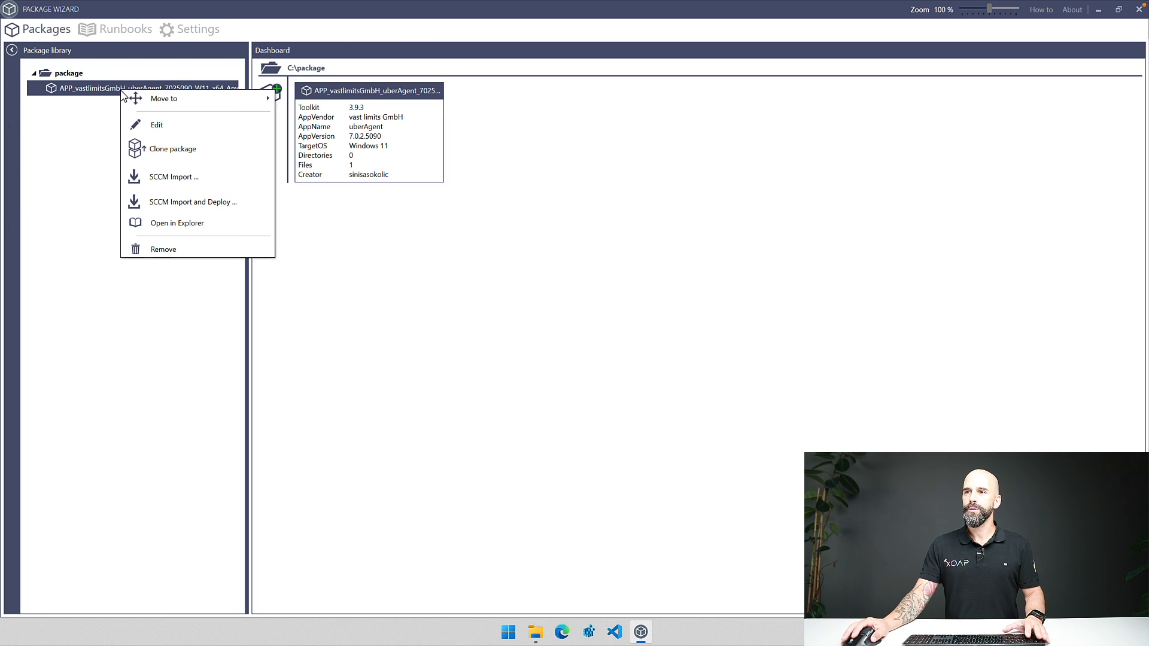
click(171, 226)
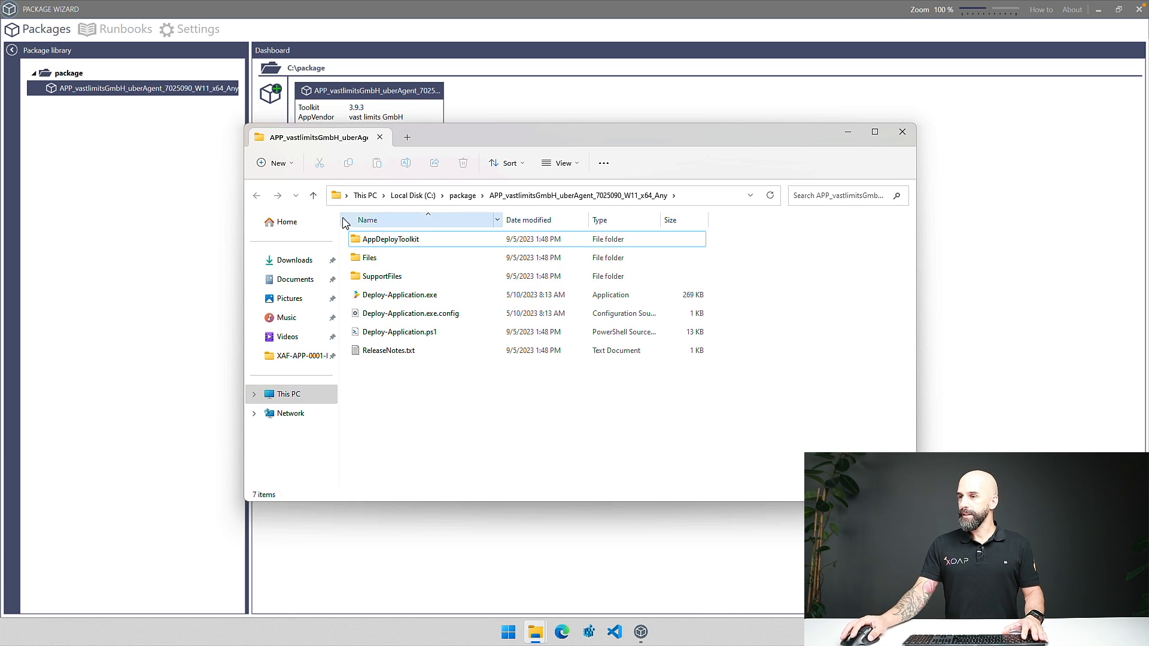
Open Deploy-Application.ps1 in Visual Studio Code and review its application variables and the added installation and uninstallation commands
right_click(399, 333)
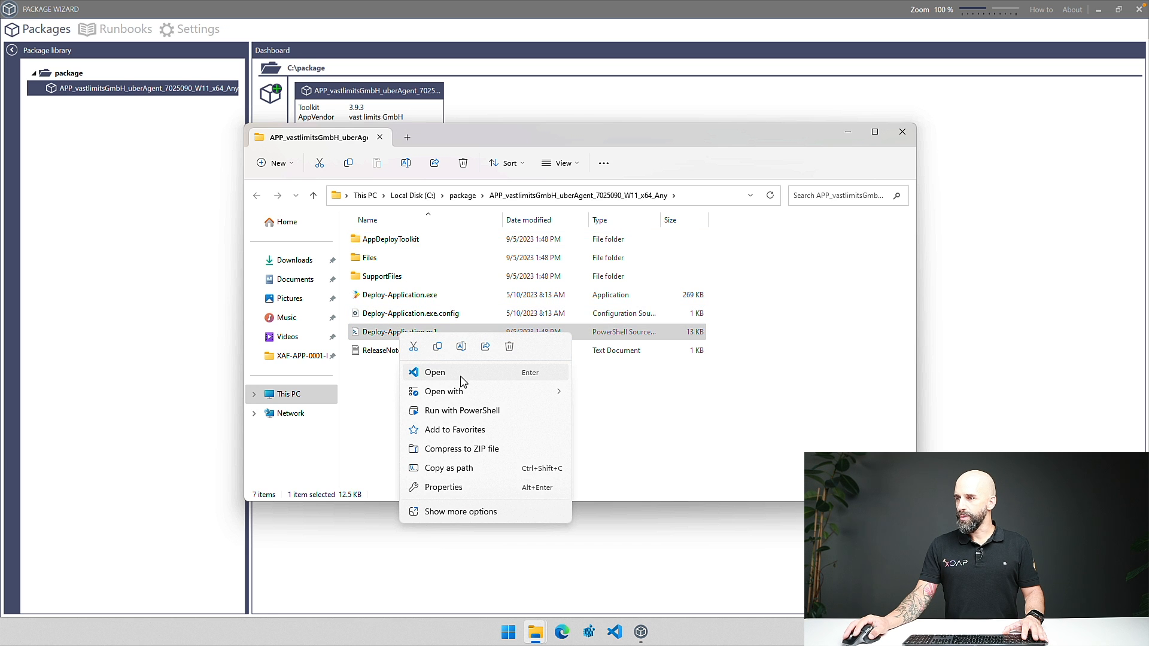
click(462, 381)
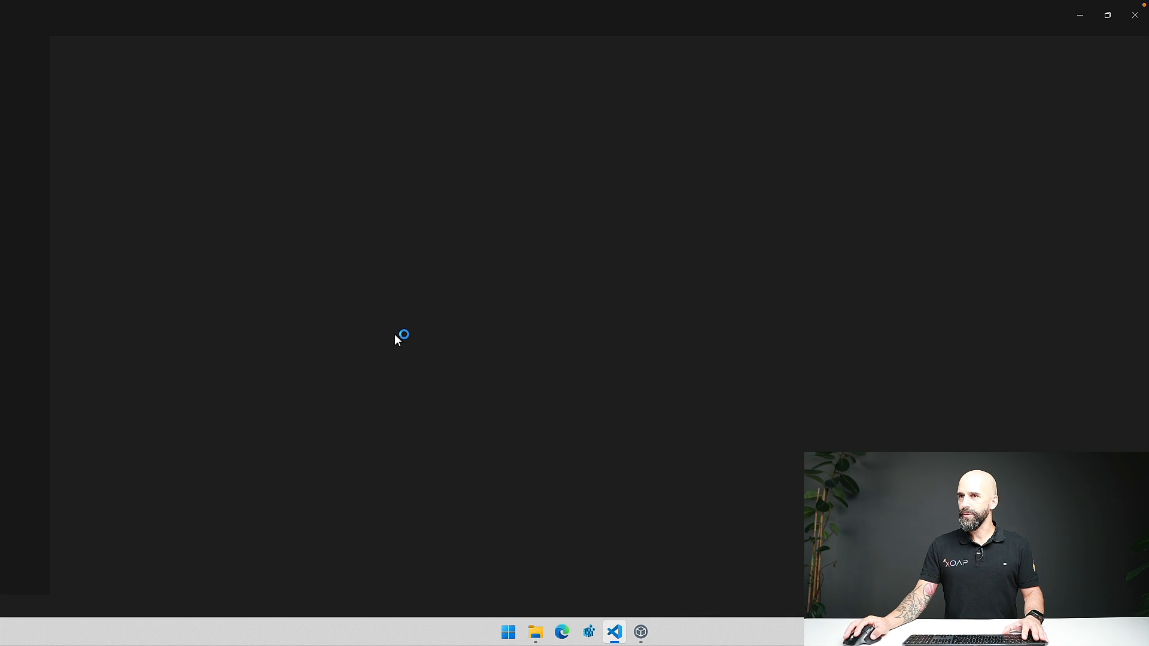
scroll(360, 339, down, 15)
scroll(361, 341, down, 18)
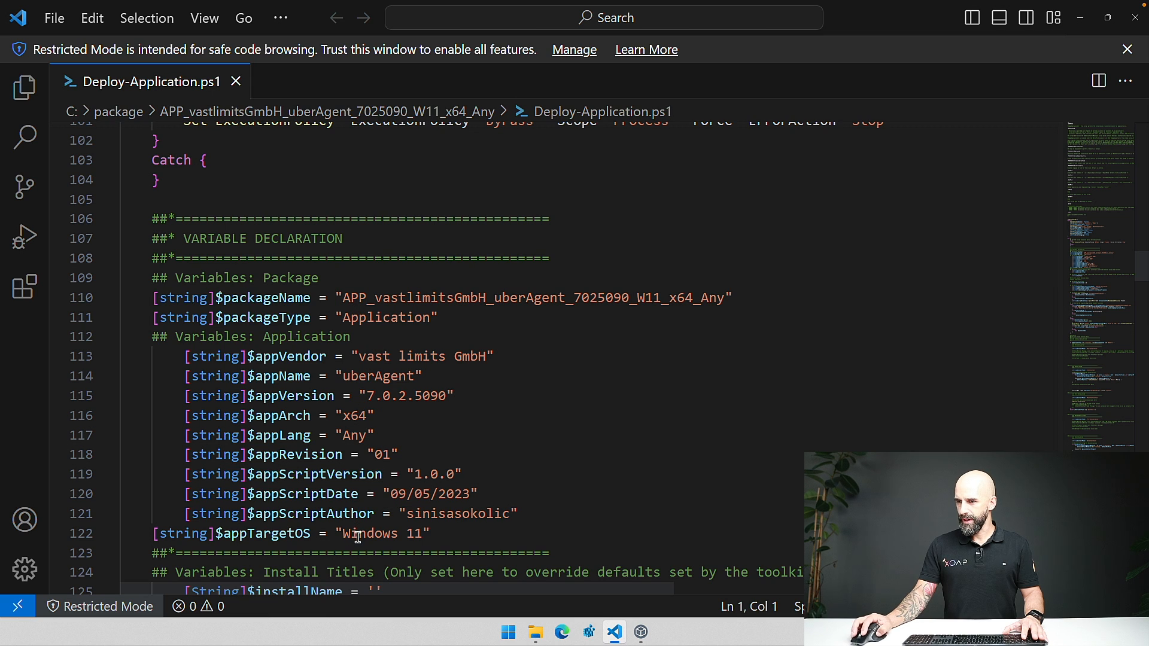
scroll(354, 515, down, 8)
scroll(351, 492, down, 20)
scroll(352, 489, down, 6)
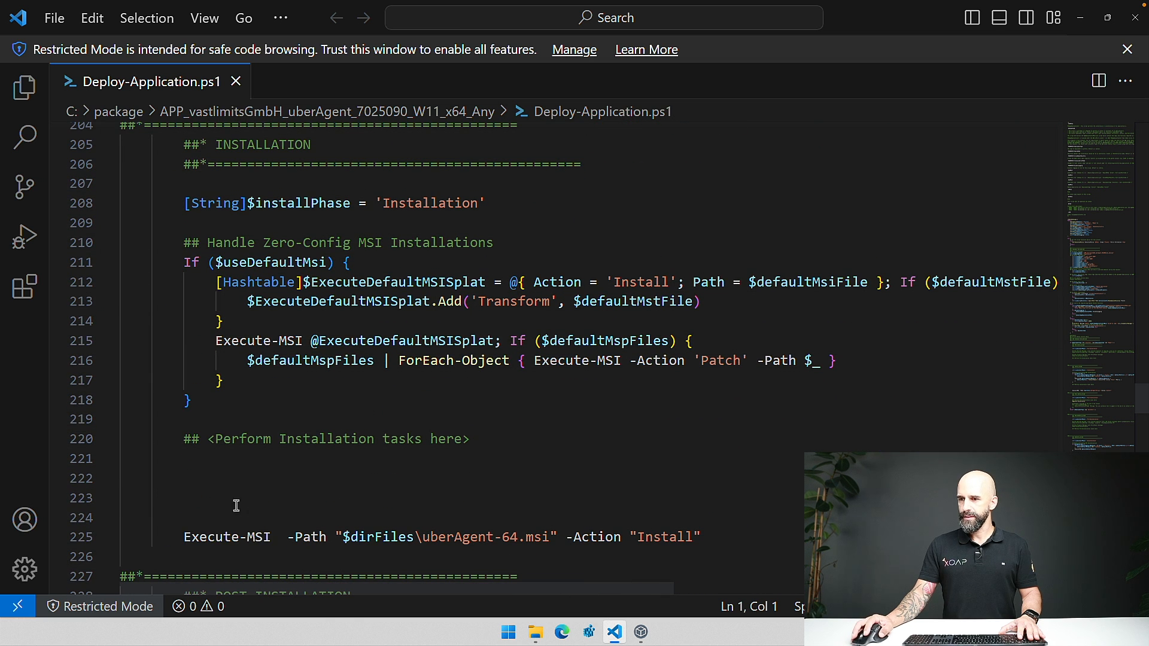
drag(702, 537, 185, 536)
scroll(242, 503, down, 8)
scroll(242, 502, down, 11)
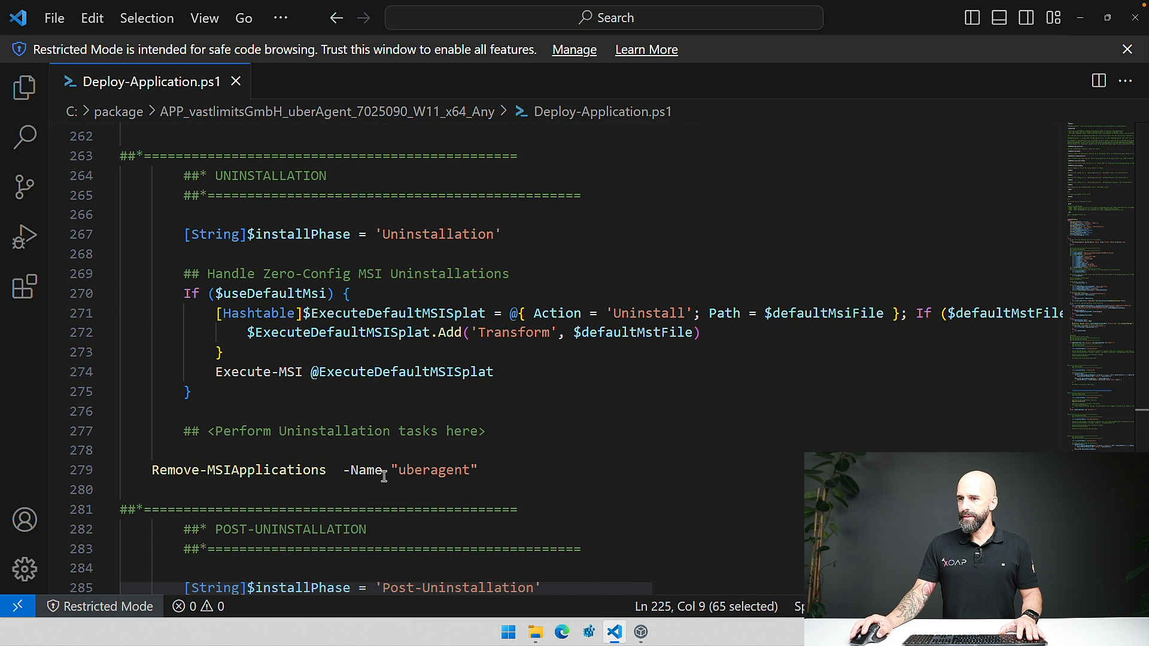
drag(481, 470, 124, 472)
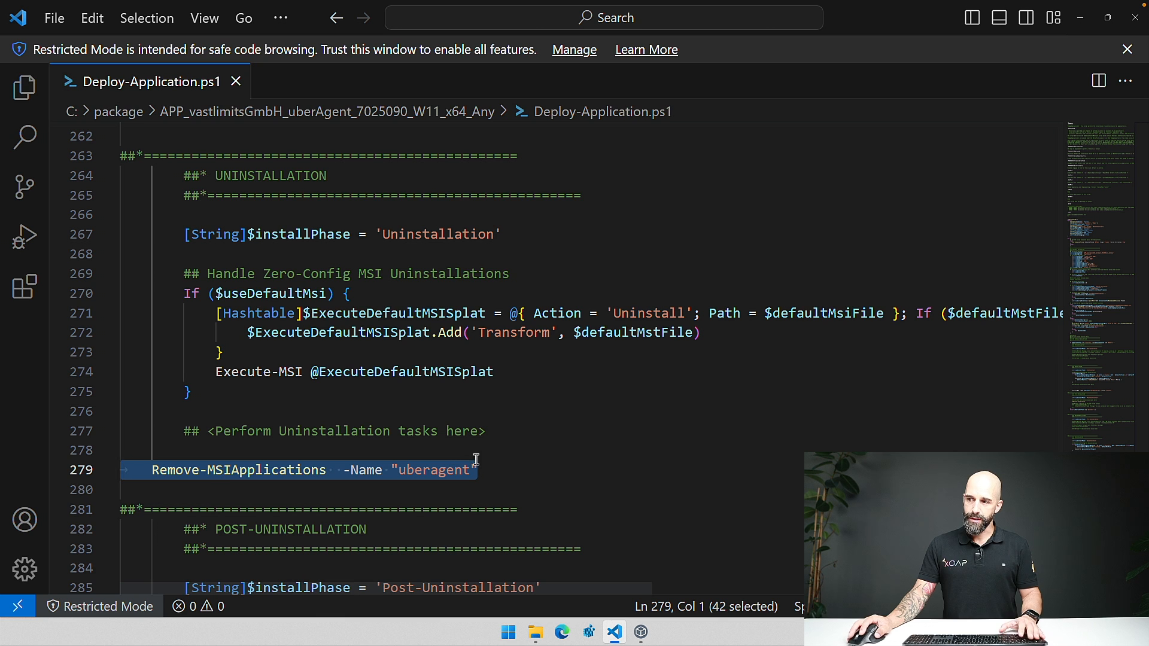
click(1135, 28)
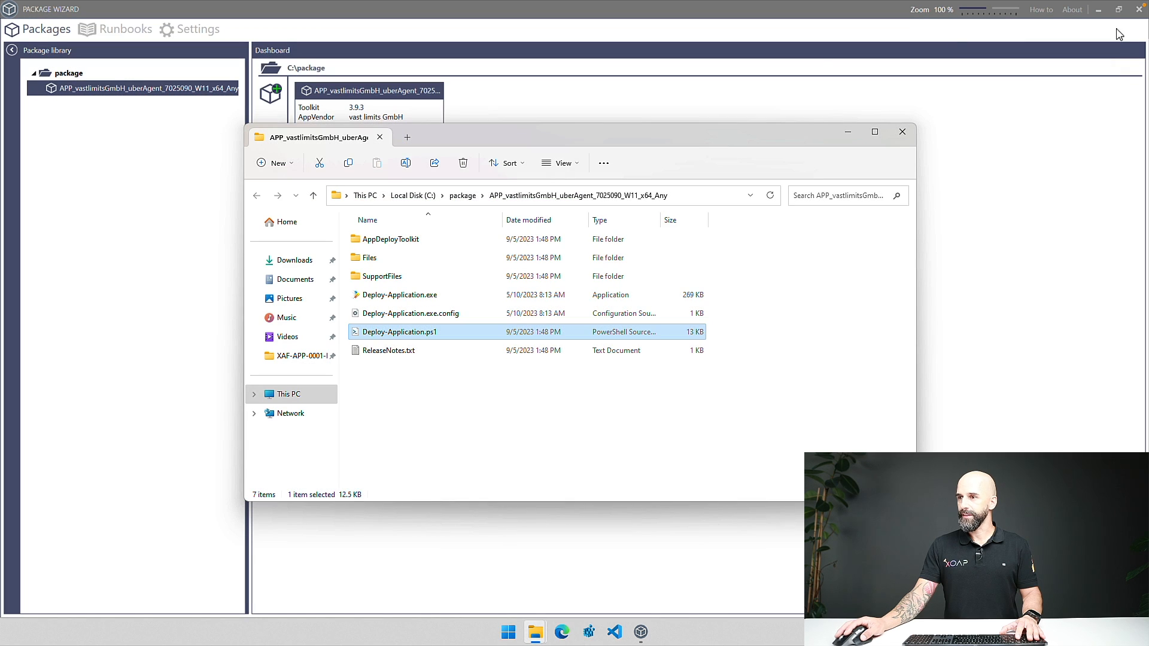
Inspect the package's Files folder and the parent package directory in File Explorer
click(422, 394)
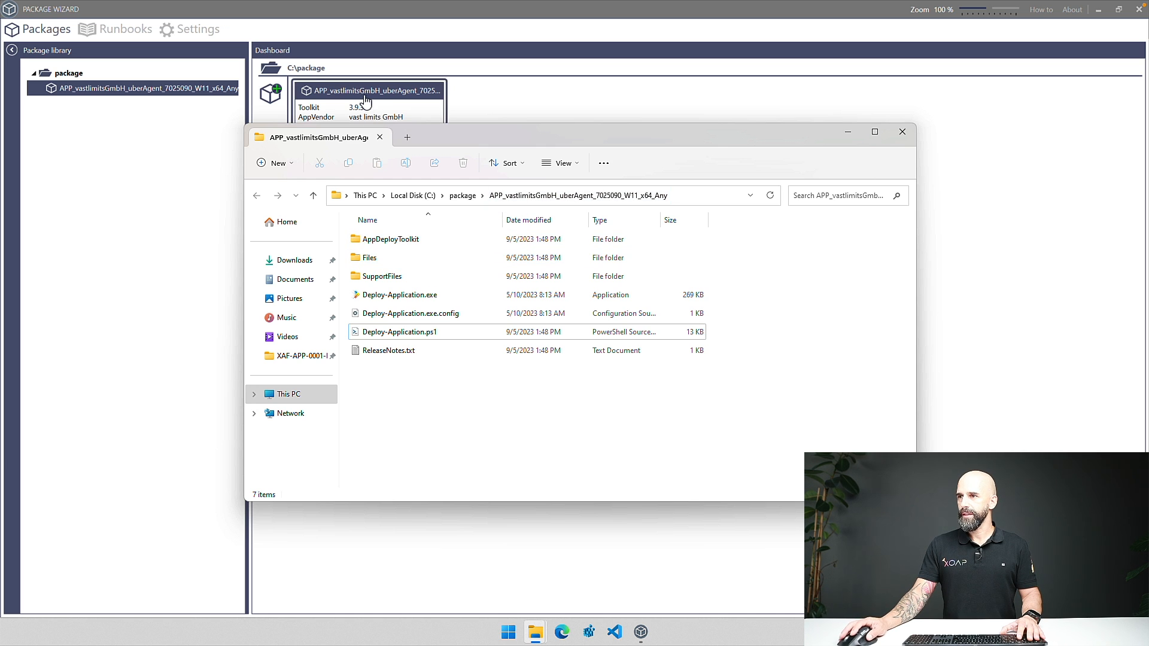
double_click(386, 262)
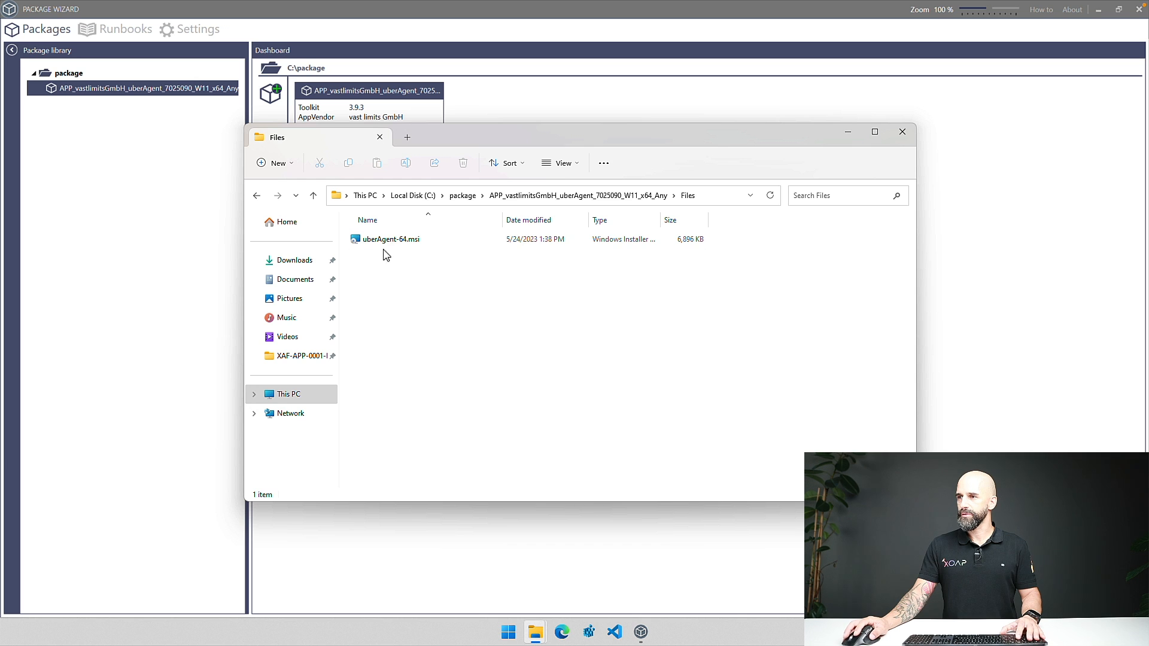
click(256, 195)
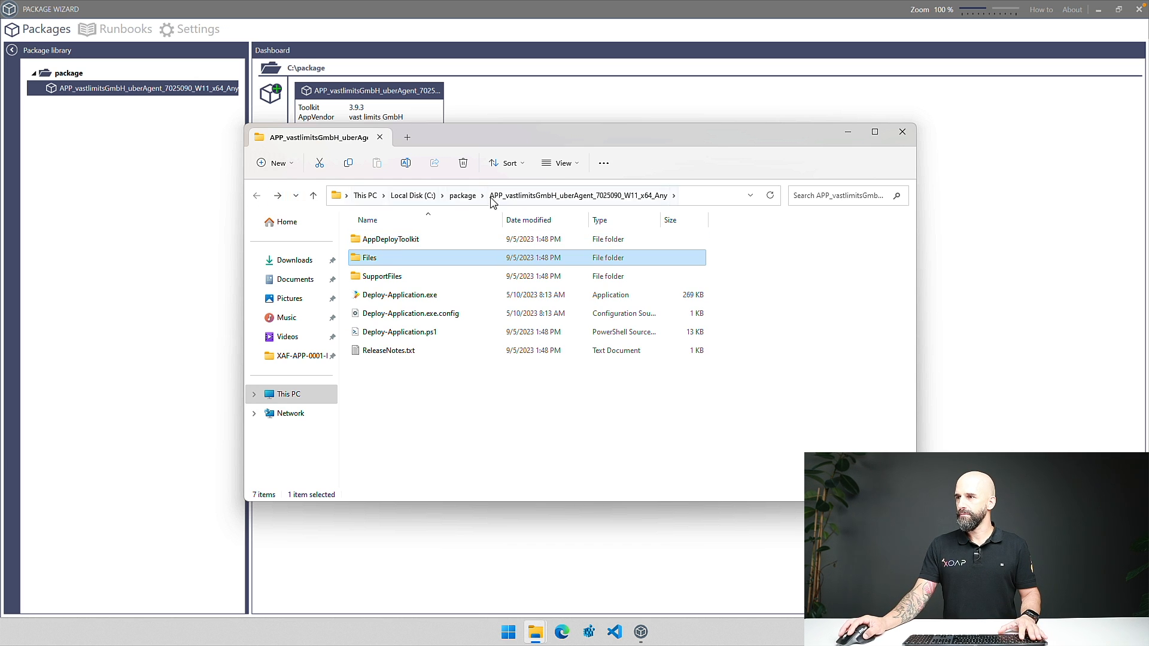
click(463, 195)
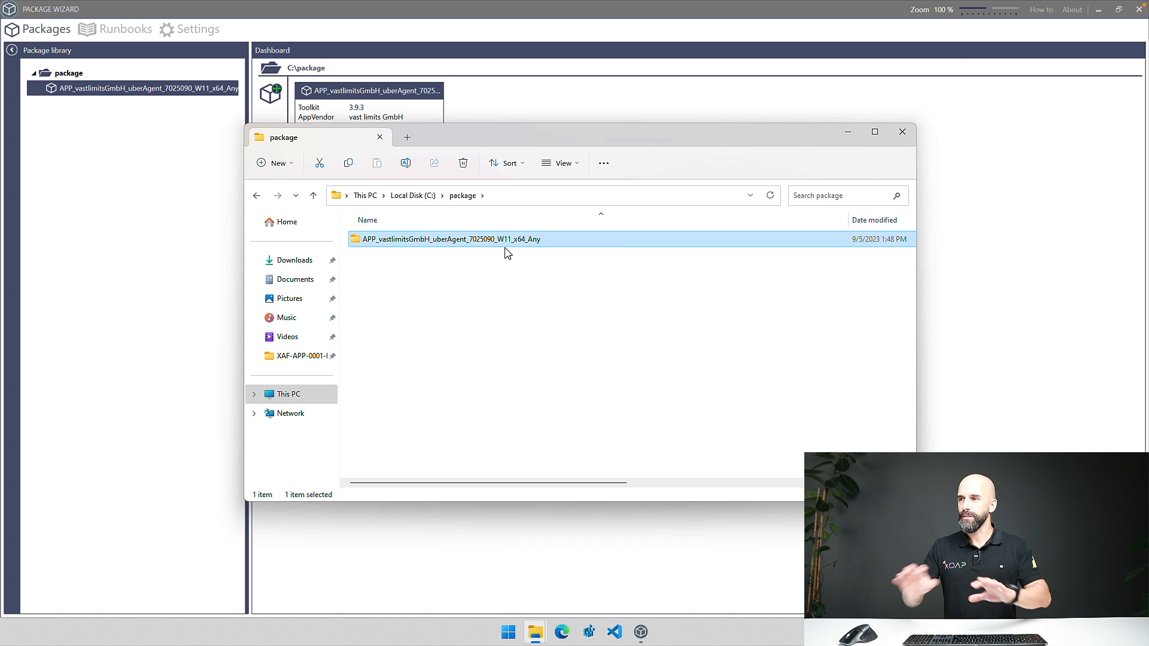
double_click(473, 240)
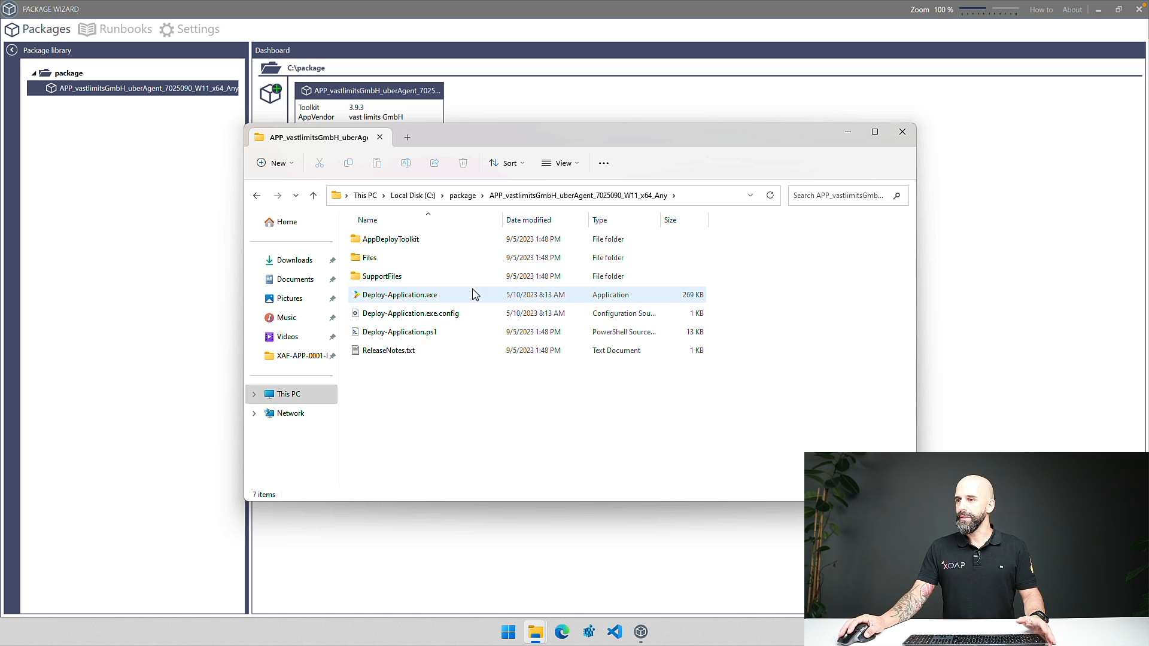
click(902, 134)
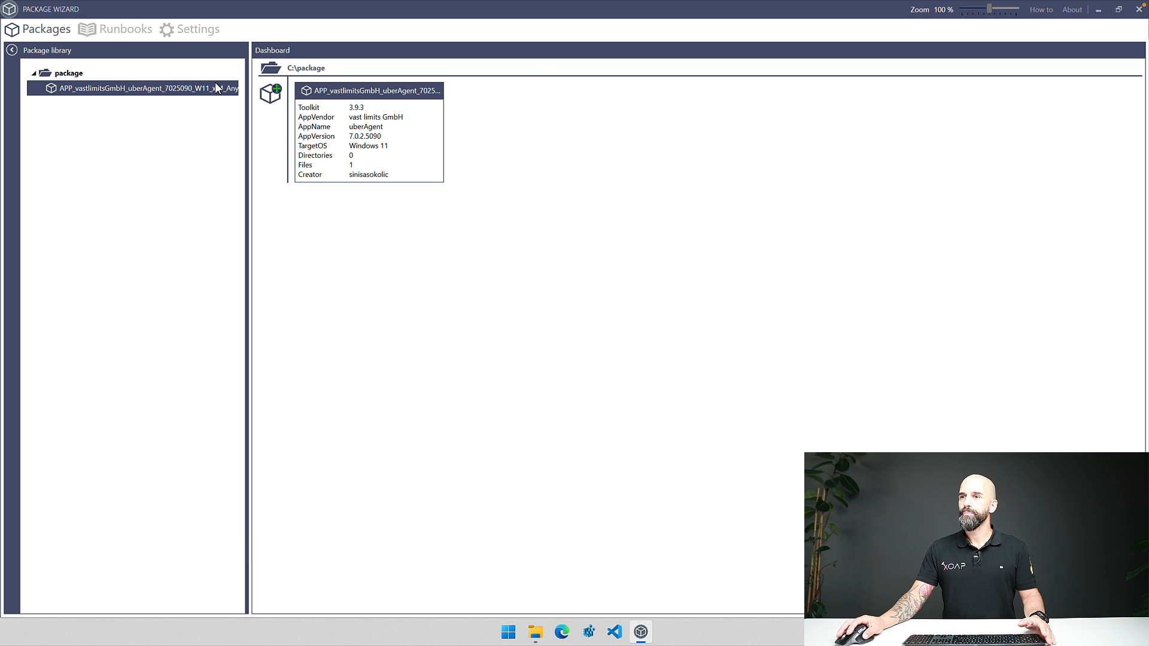
Open the uberAgent package for editing, run its installation test from the Installation step, and allow Windows PowerShell to make changes
double_click(354, 102)
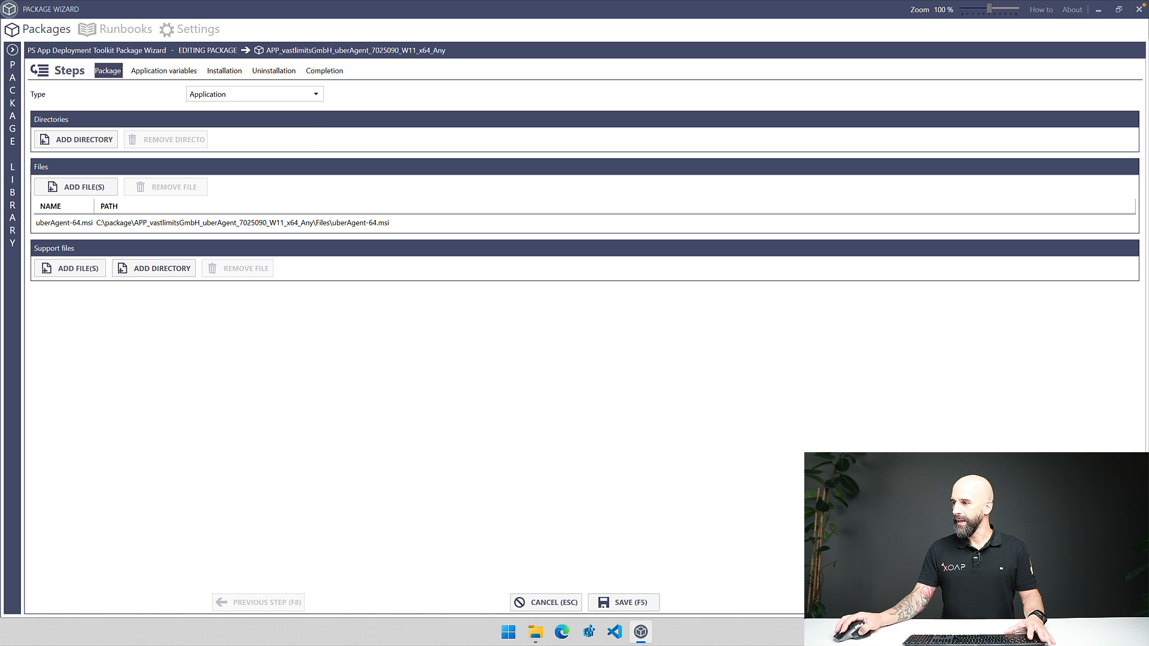
click(911, 603)
click(912, 602)
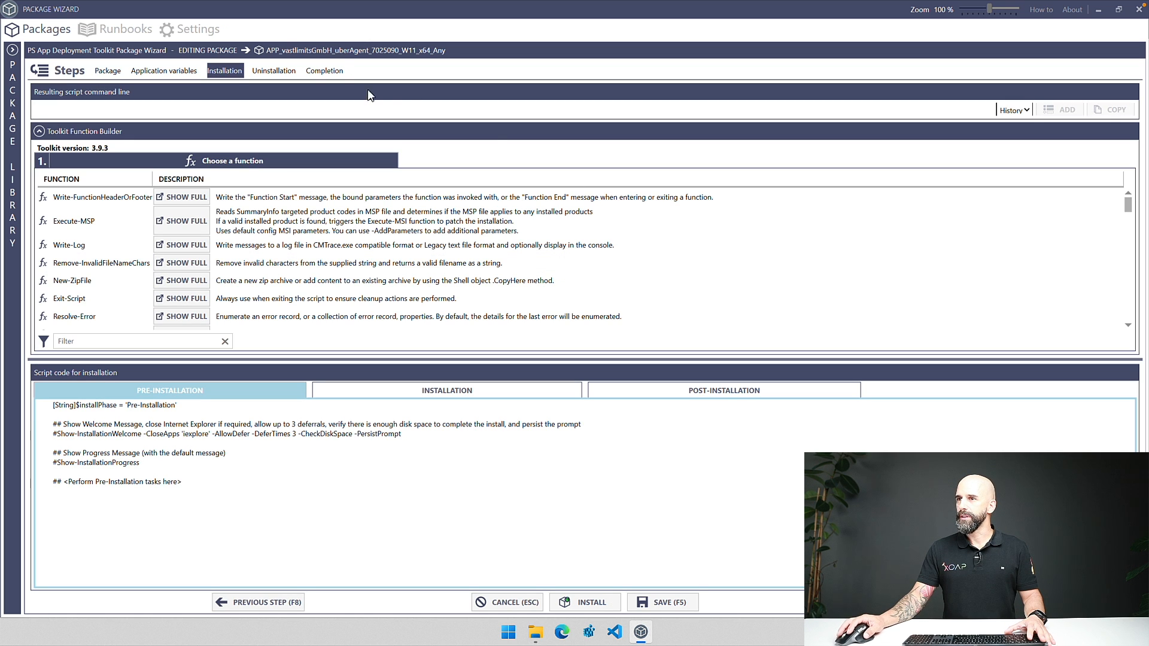
click(586, 606)
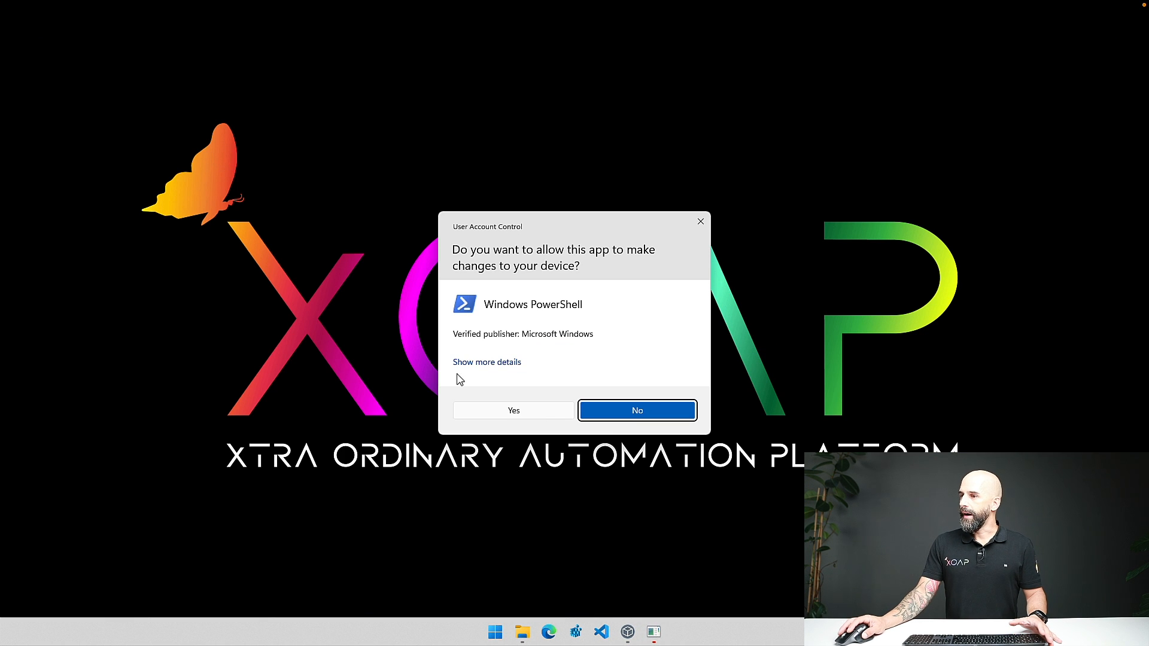
click(490, 413)
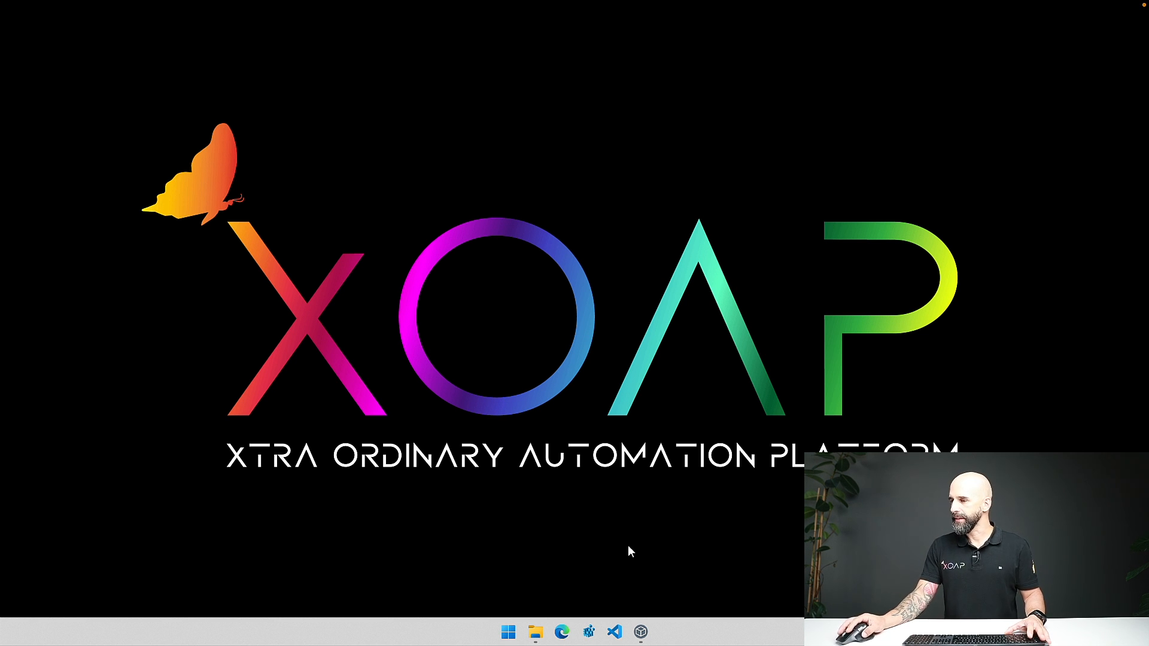
Check the installation result log and the uberAgent entry in Control Panel's Programs and Features
mouse_move(641, 633)
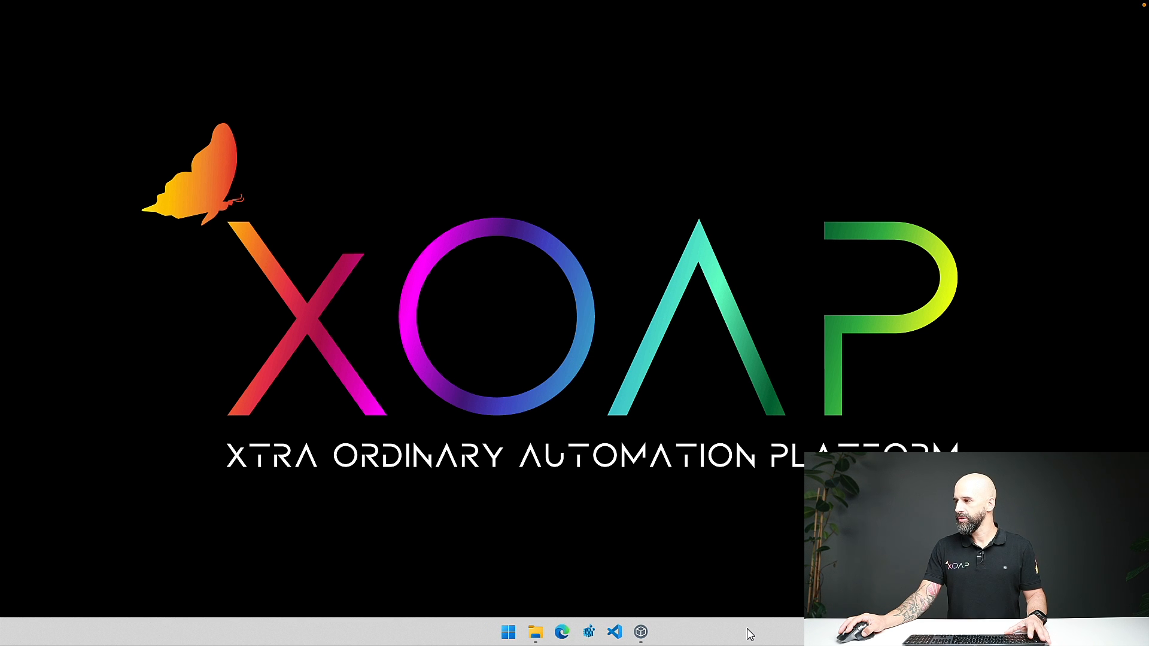
click(512, 634)
text(control)
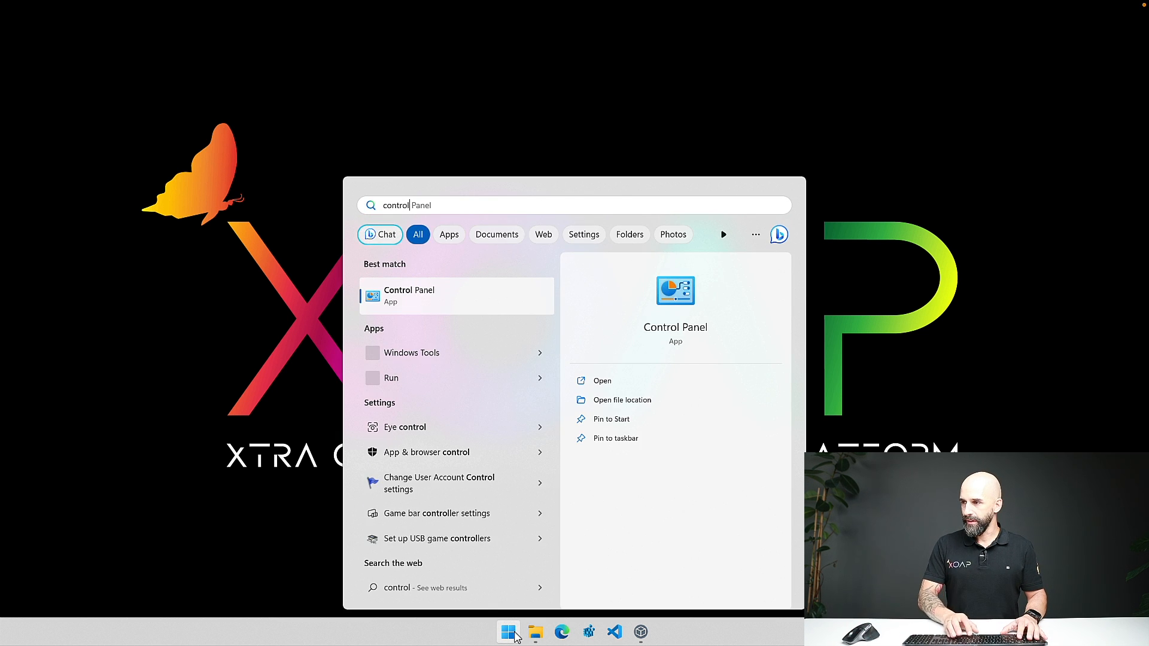
key(Return)
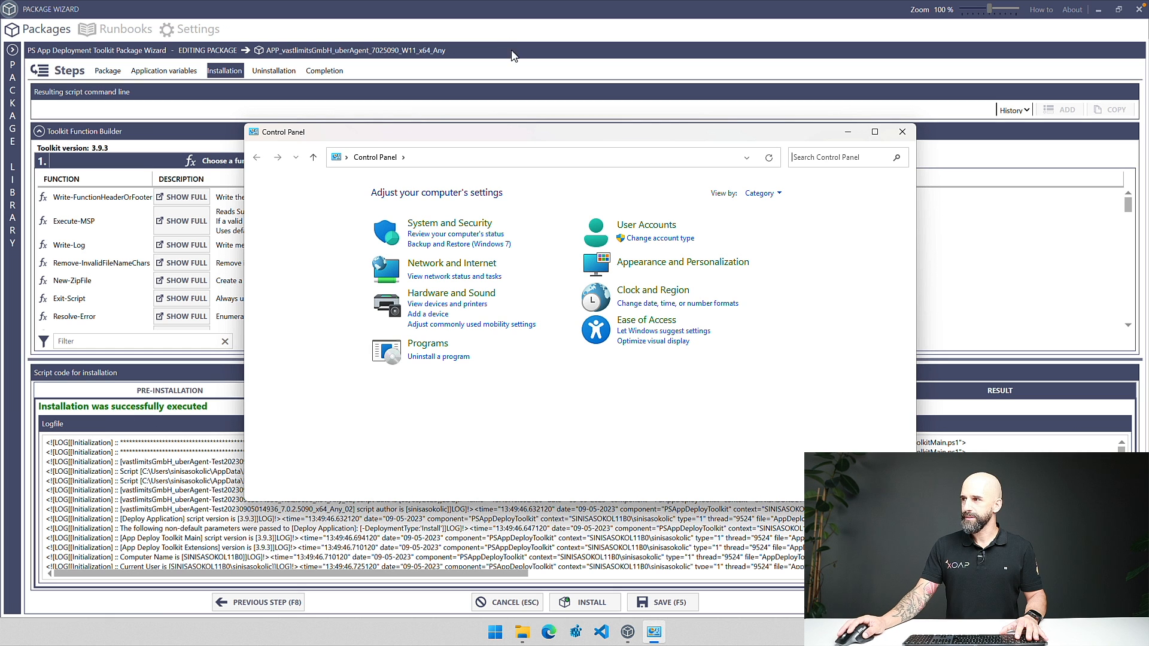
click(847, 132)
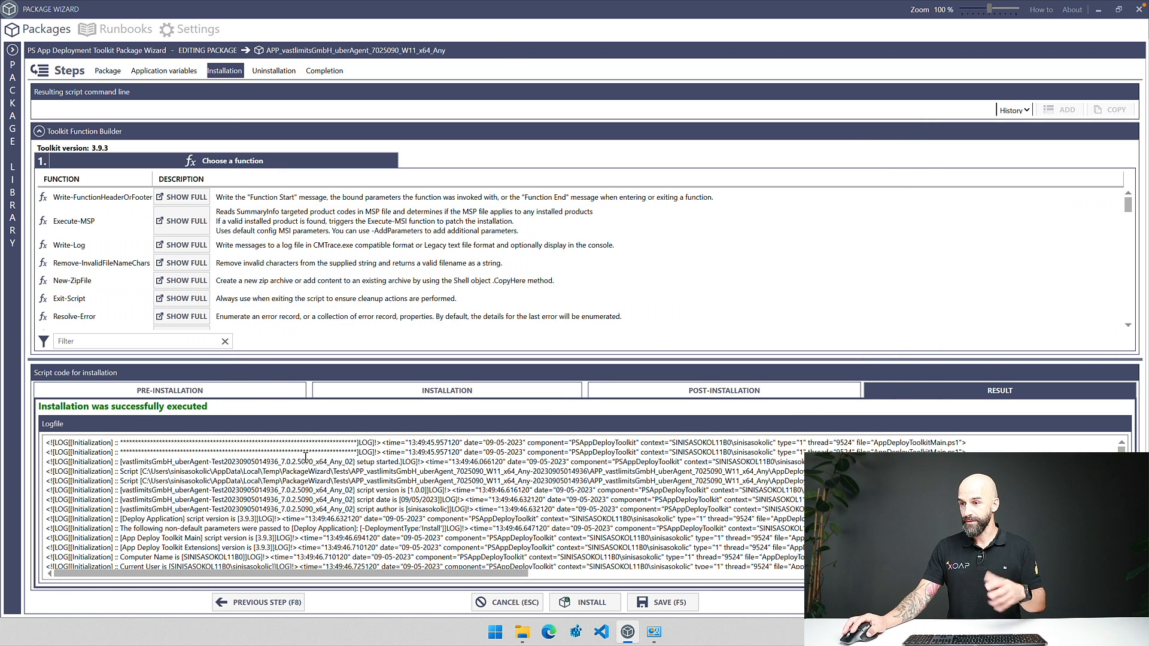
scroll(404, 500, down, 5)
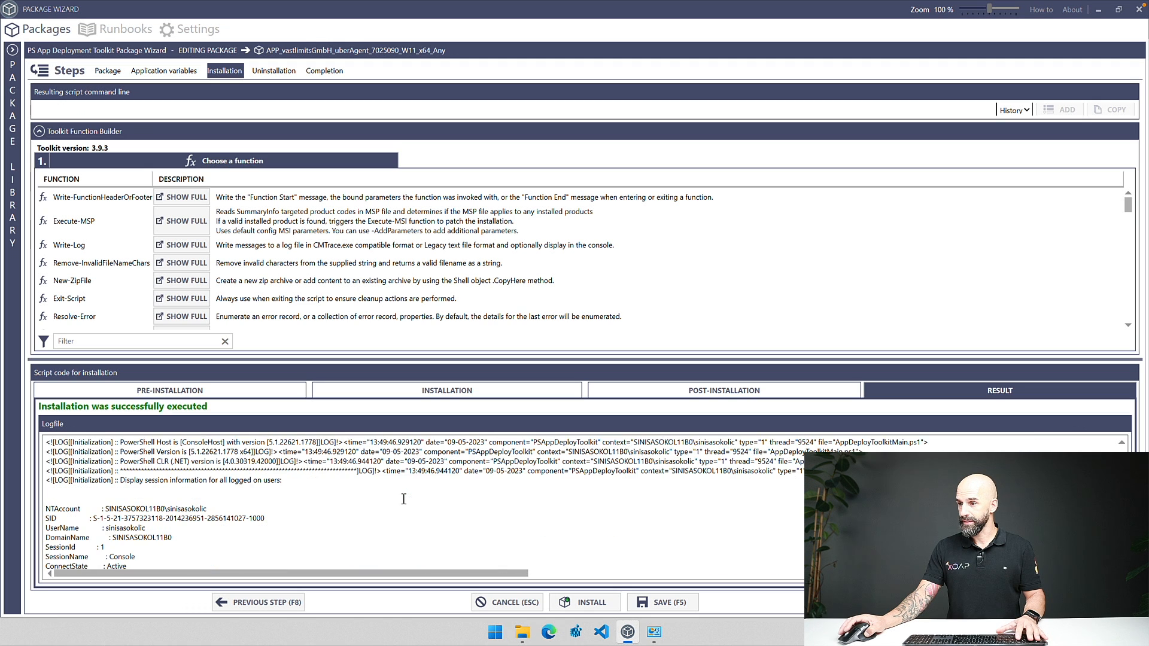
click(654, 632)
click(435, 361)
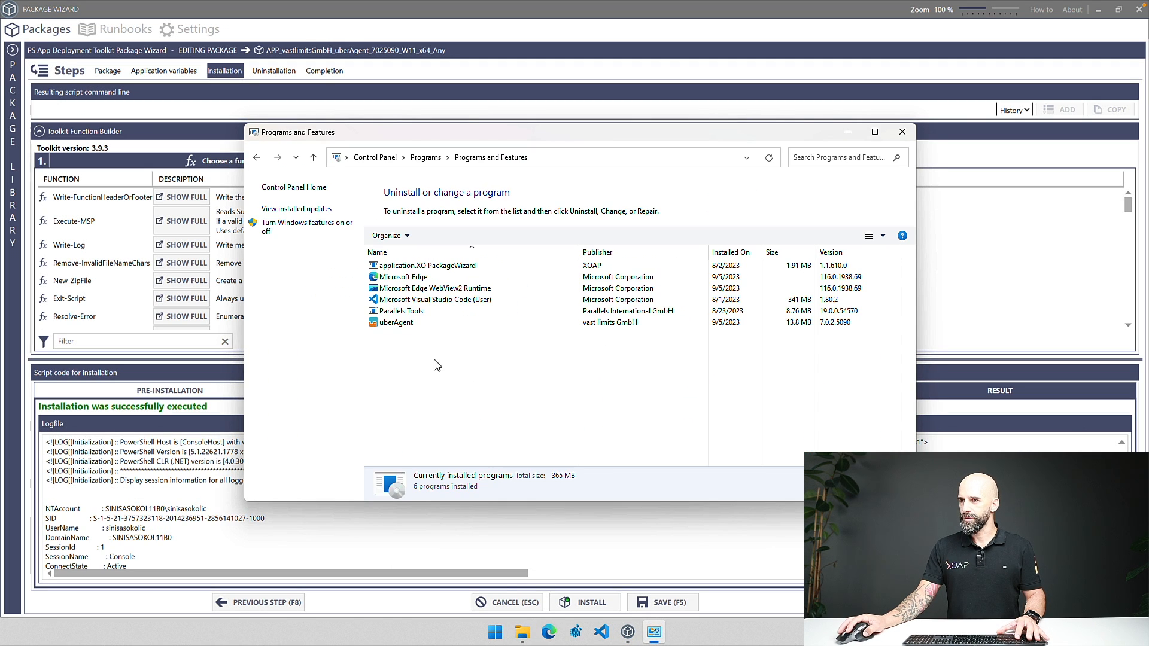
click(398, 323)
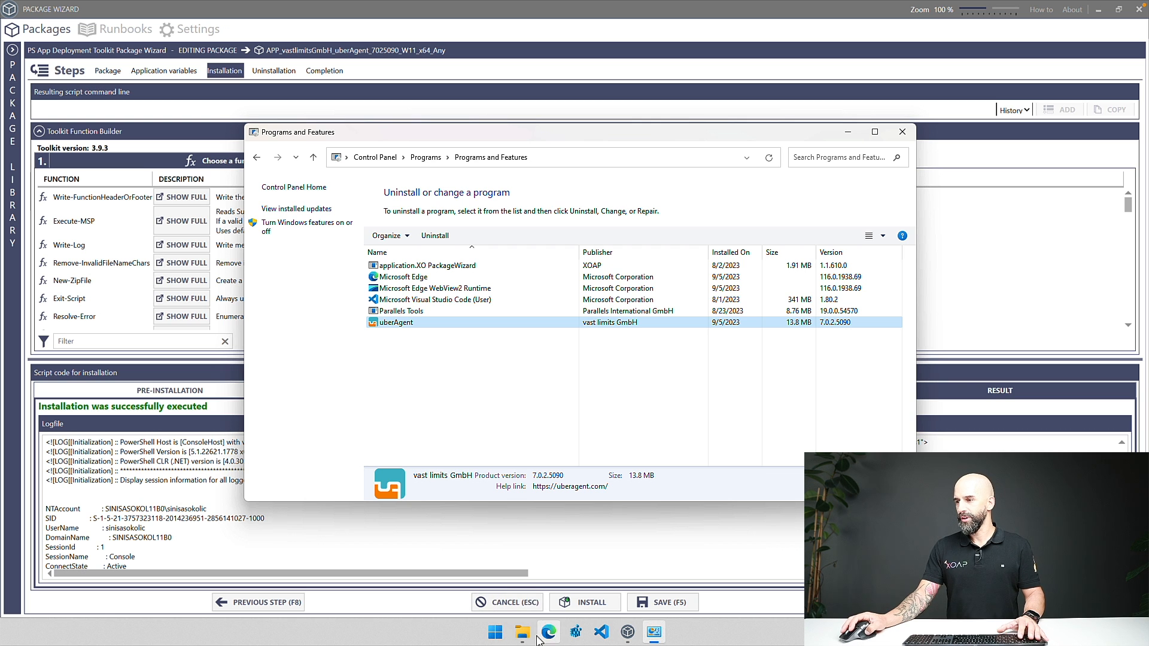
Inspect the package's key under HKEY_LOCAL_MACHINE\SOFTWARE\PSADT\InstalledApps in Registry Editor, then close Registry Editor and Programs and Features
click(575, 632)
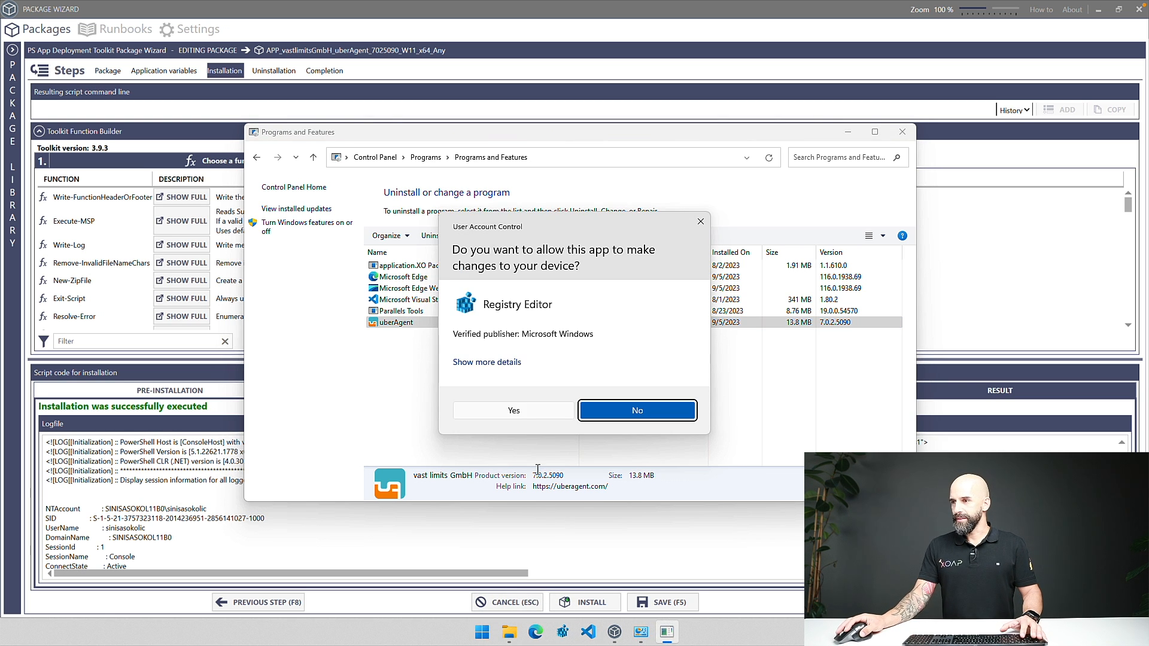
click(513, 411)
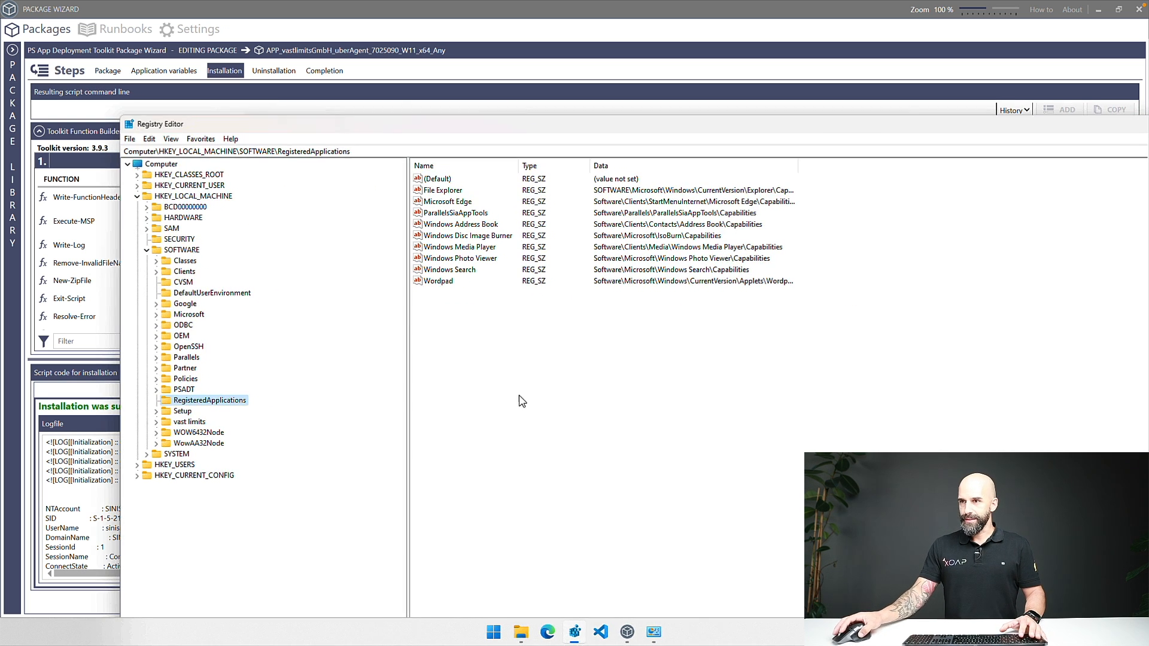
double_click(182, 390)
double_click(187, 401)
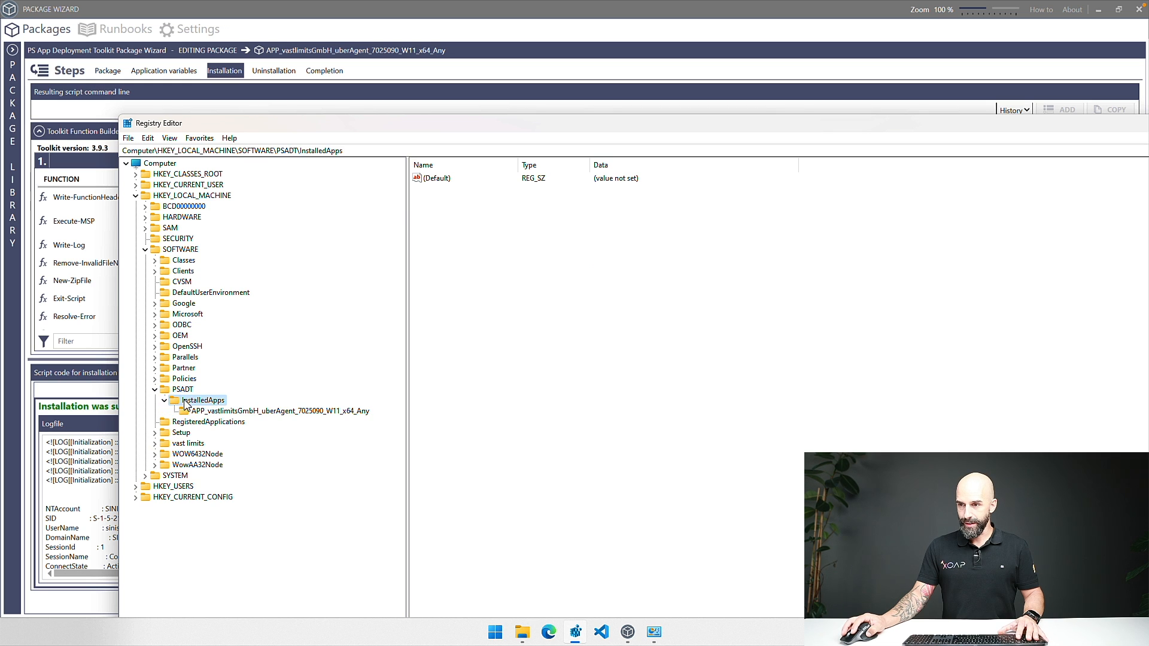
click(212, 412)
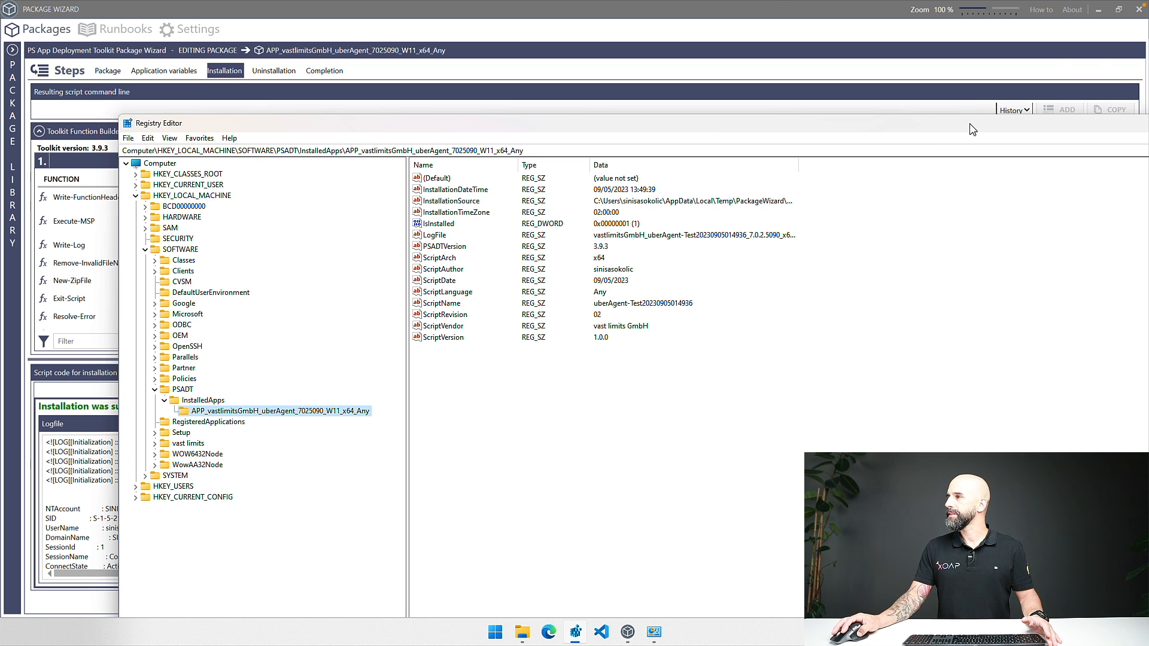
drag(1005, 121, 867, 154)
click(1074, 154)
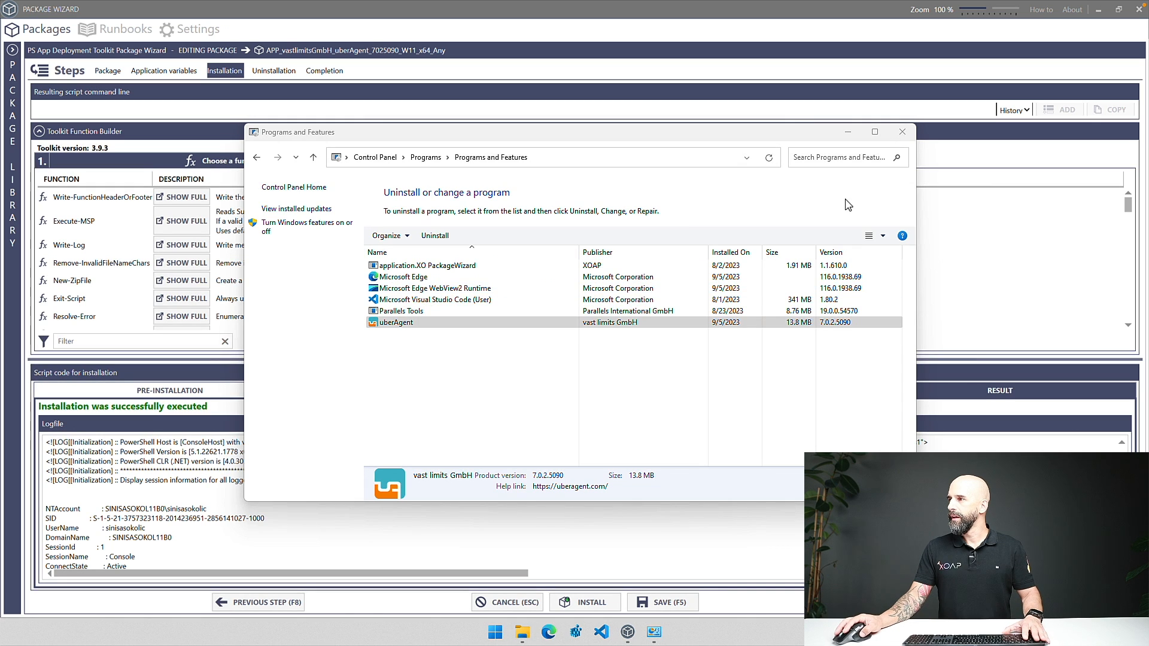
click(903, 132)
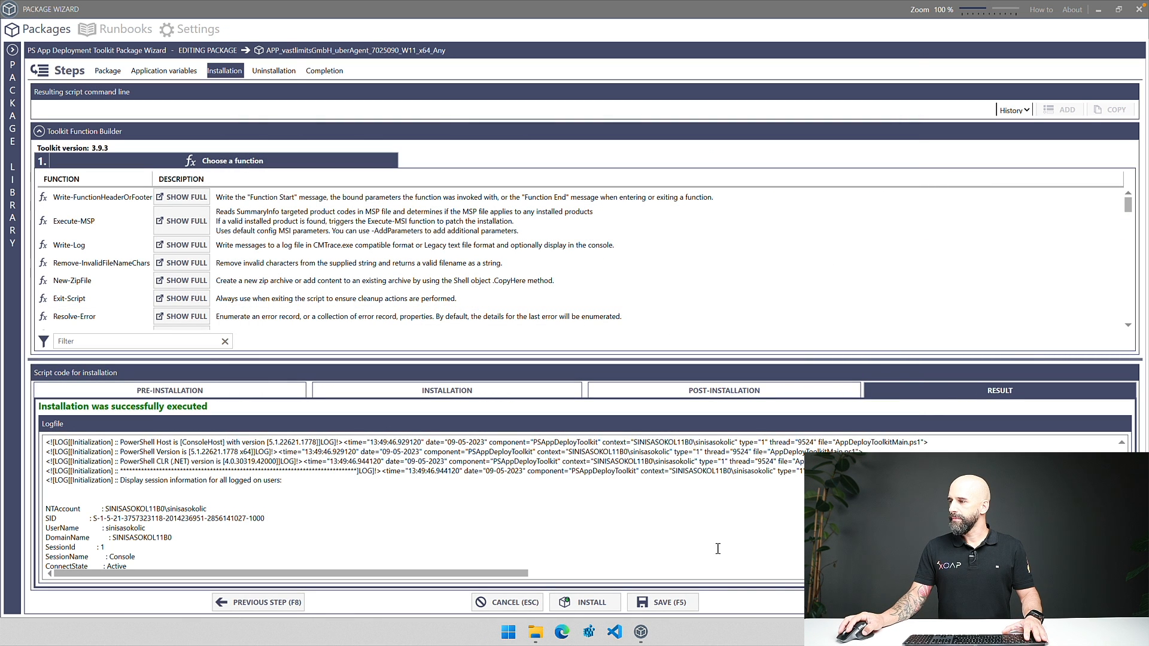
Run the package's uninstallation test from the Uninstallation step and allow it to make changes
click(911, 602)
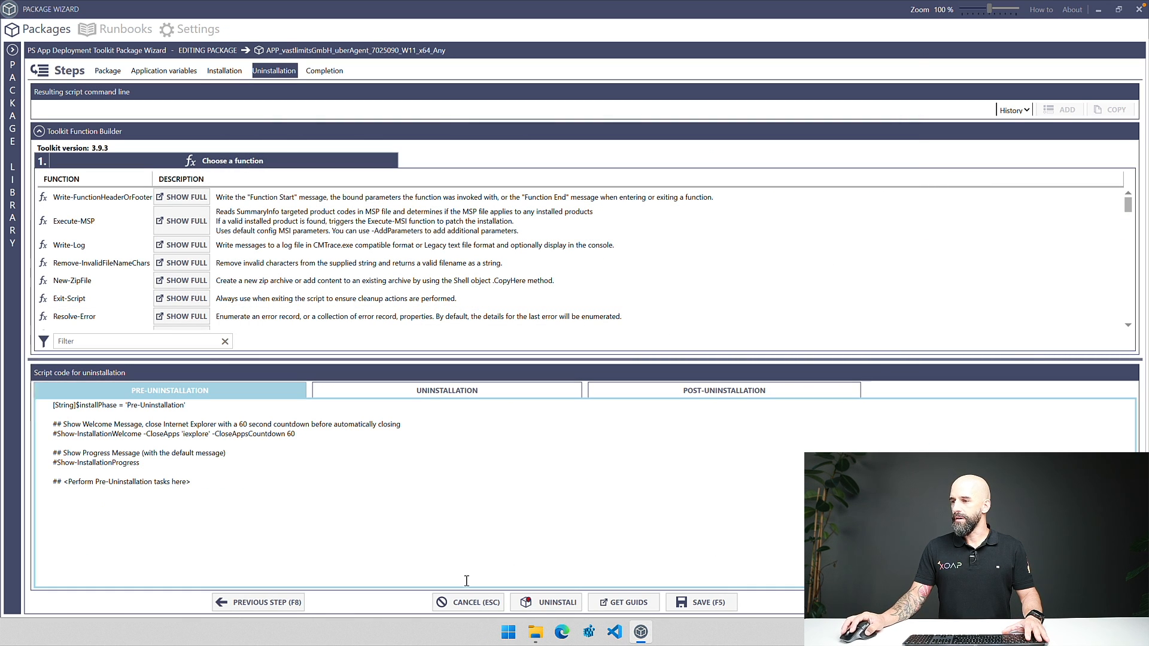
click(569, 603)
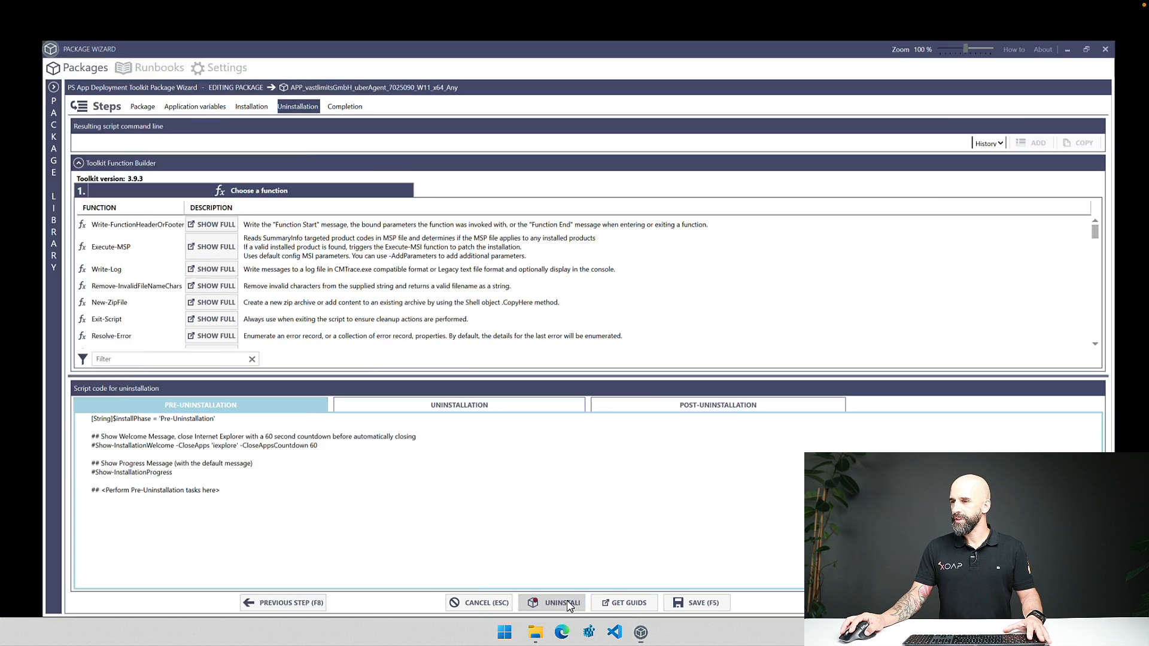
click(519, 413)
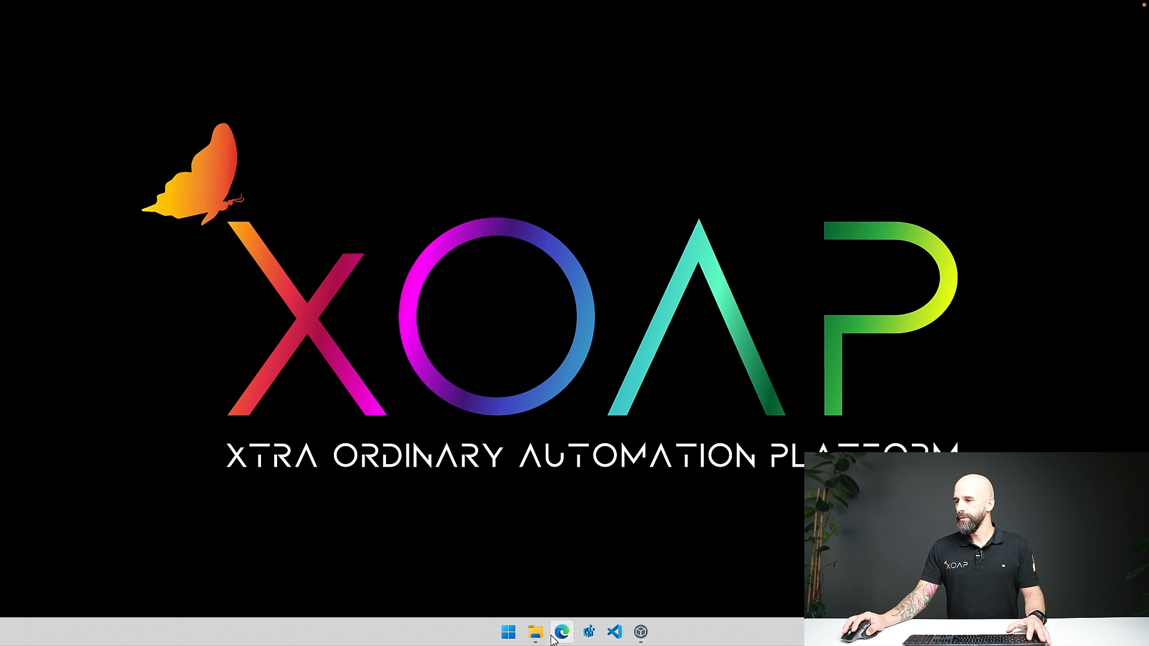
Open Control Panel and Registry Editor, allowing Registry Editor to make changes to the device
click(512, 636)
text(control)
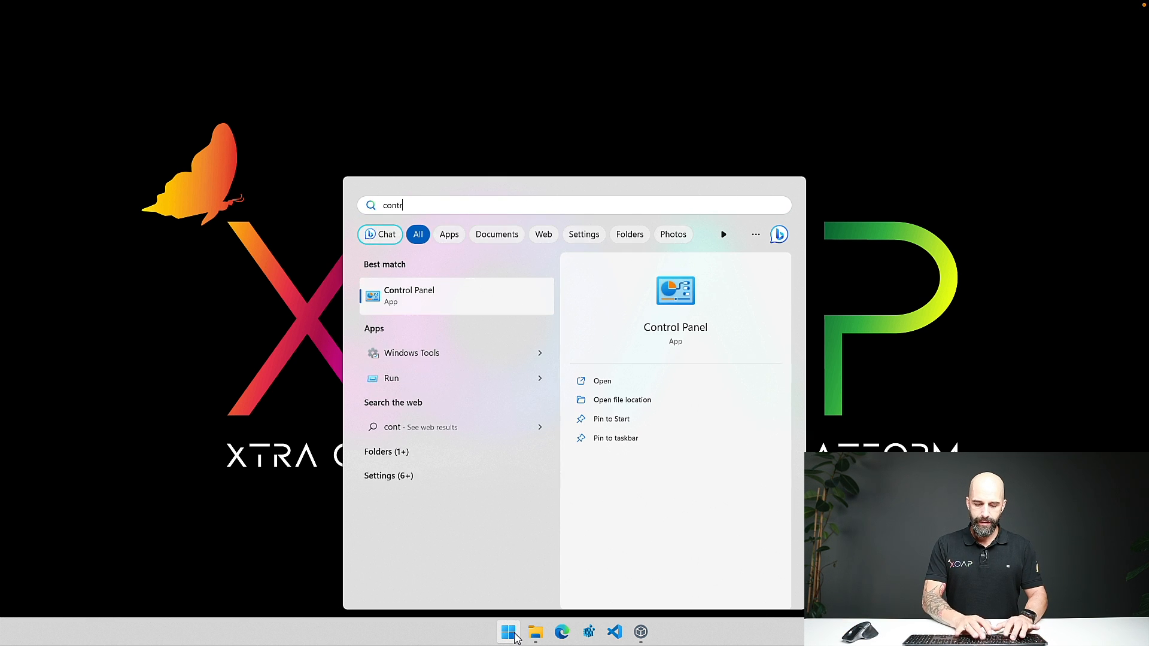
key(Return)
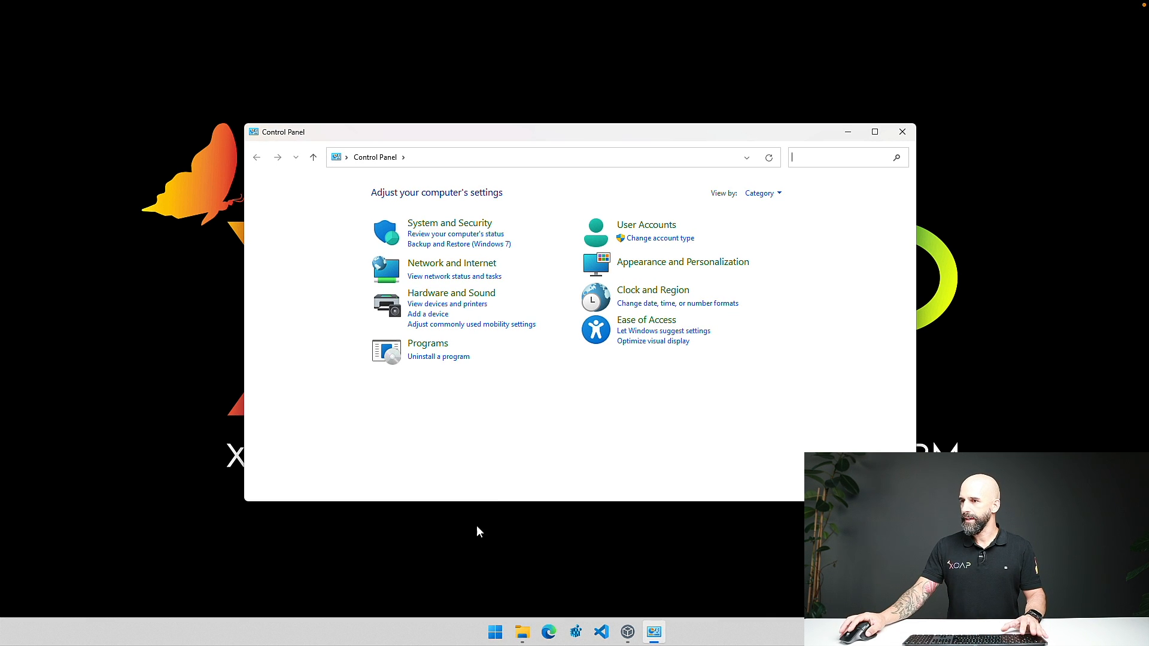
click(575, 632)
click(514, 410)
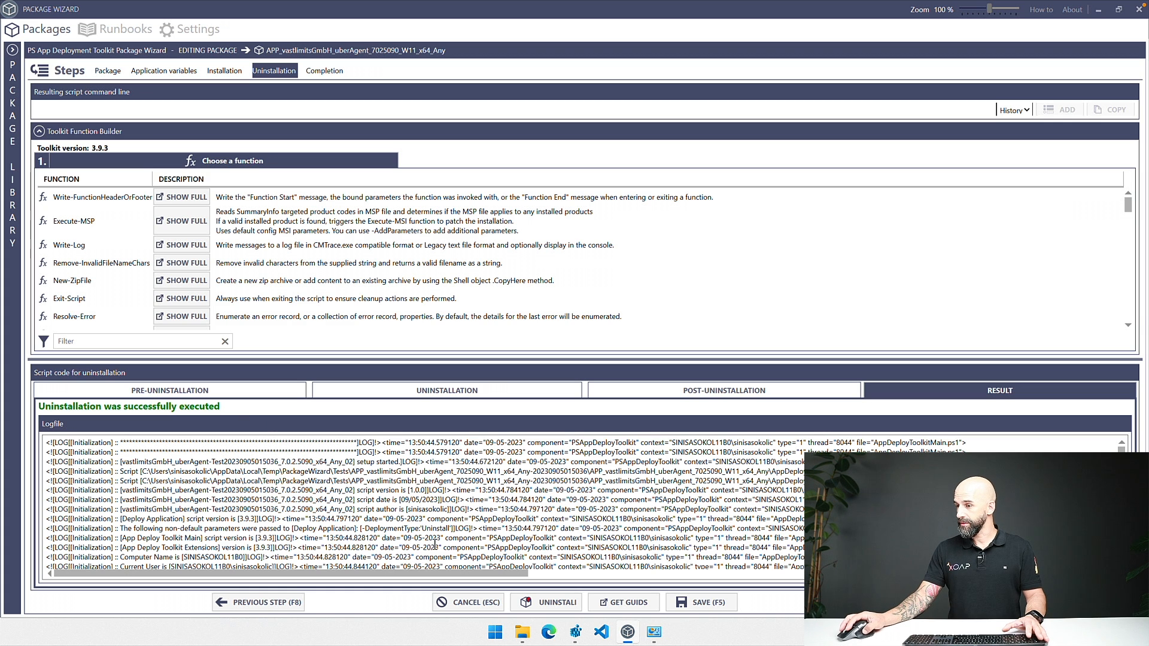
Check the PSADT\InstalledApps registry key and the Programs and Features list for remaining uberAgent entries
click(576, 632)
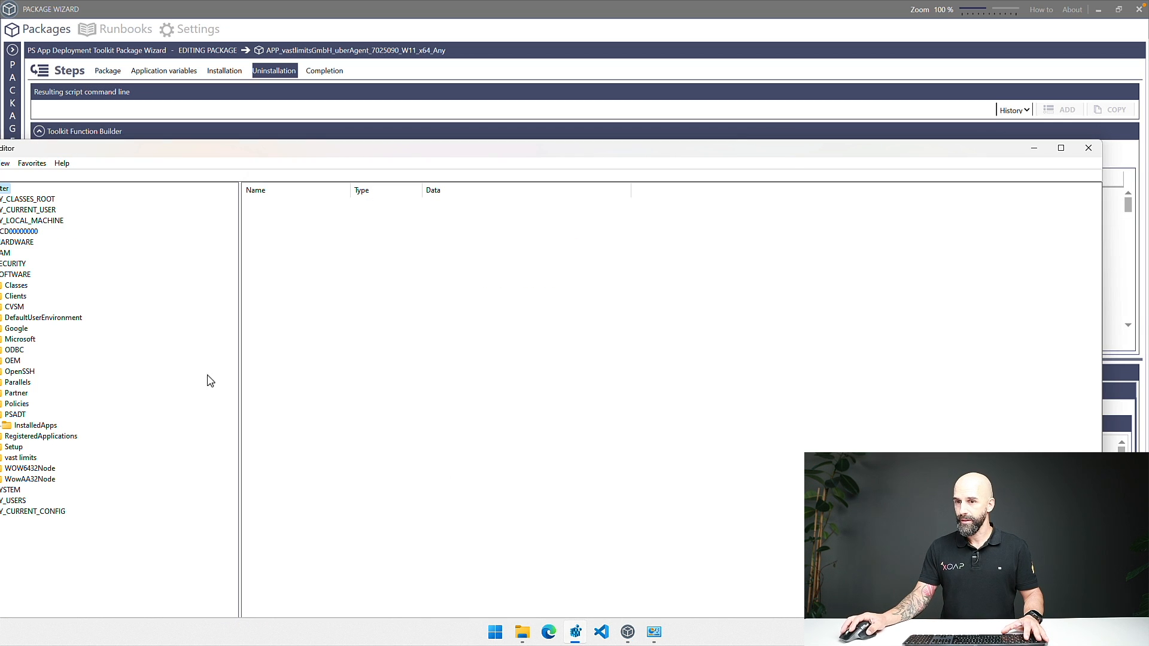
drag(198, 155, 363, 147)
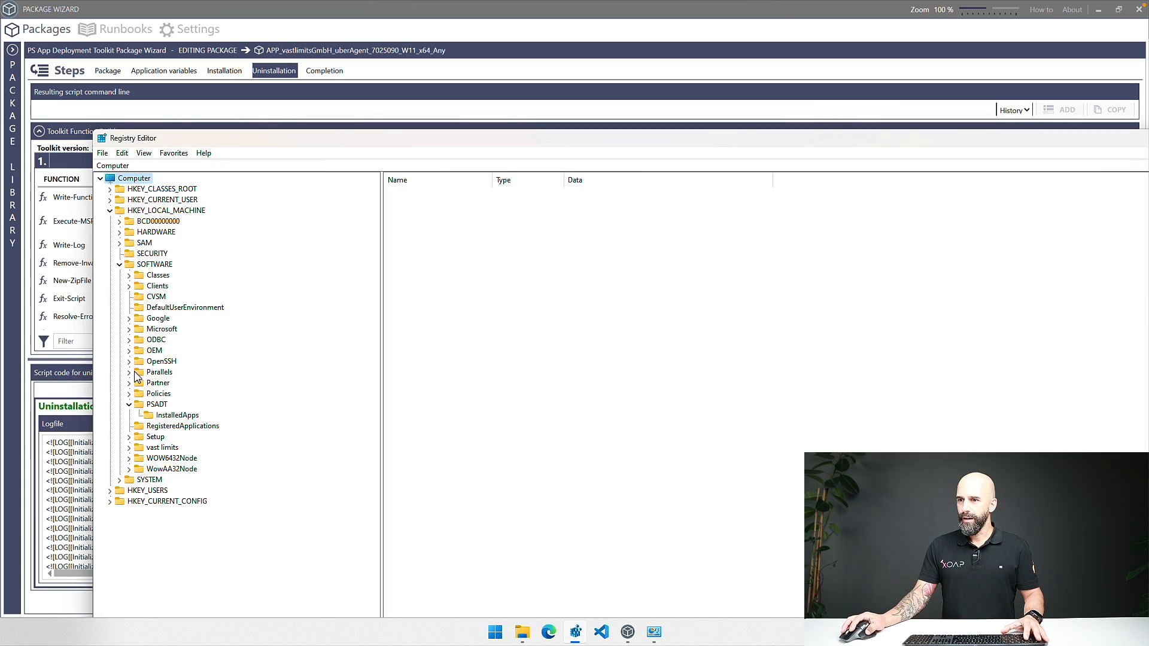
click(178, 415)
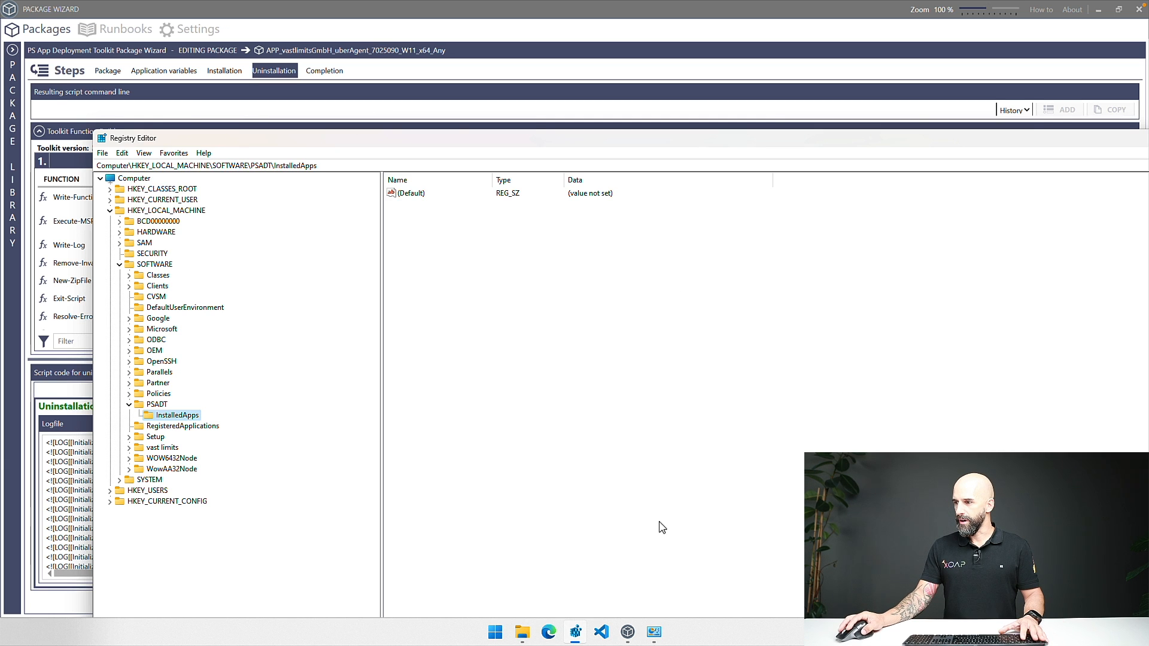
click(657, 633)
click(449, 357)
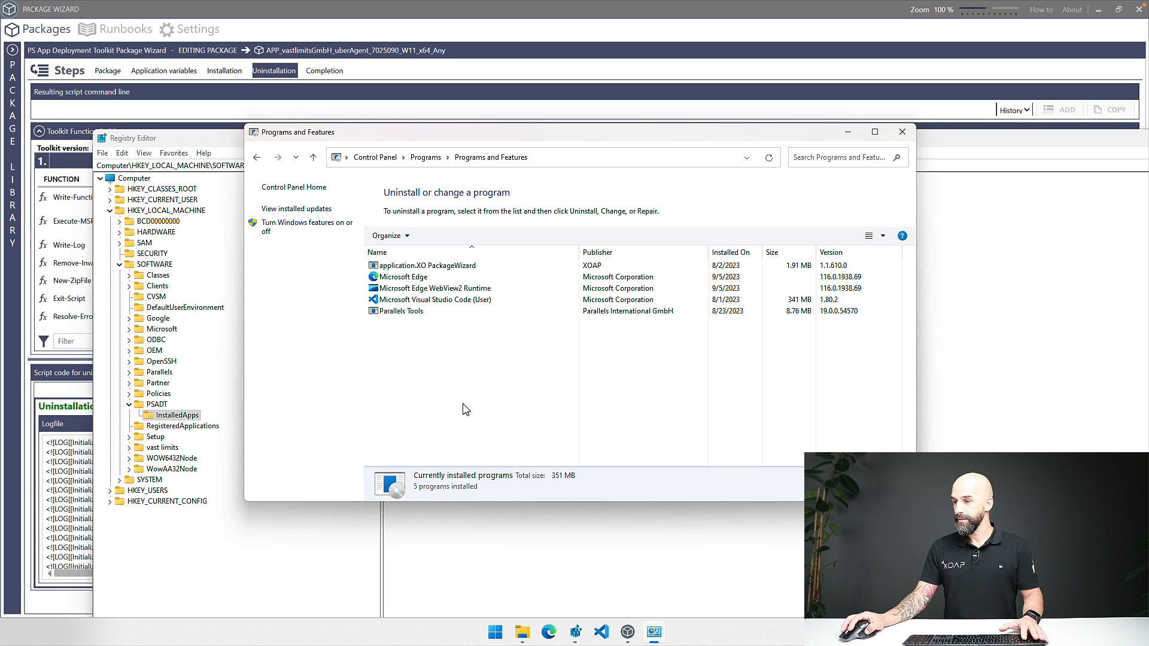
Browse to C:\Windows\Logs\Software in File Explorer and widen the Name column to examine the install and uninstall log file names
click(519, 631)
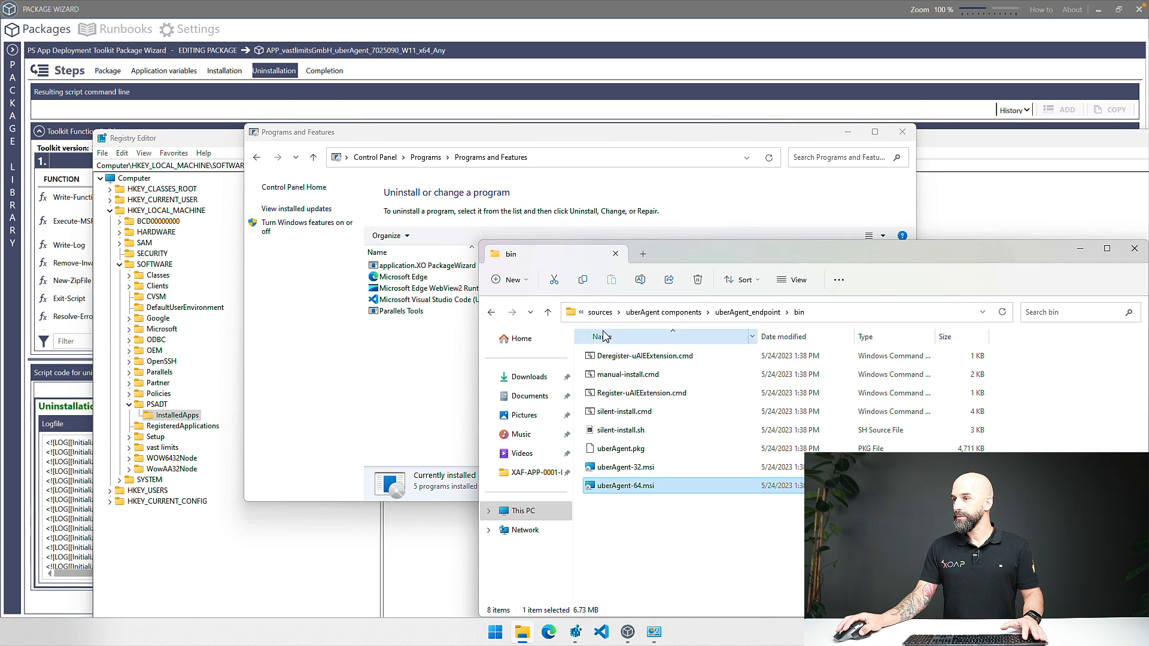
click(524, 511)
click(623, 359)
double_click(624, 360)
double_click(617, 470)
text(logs)
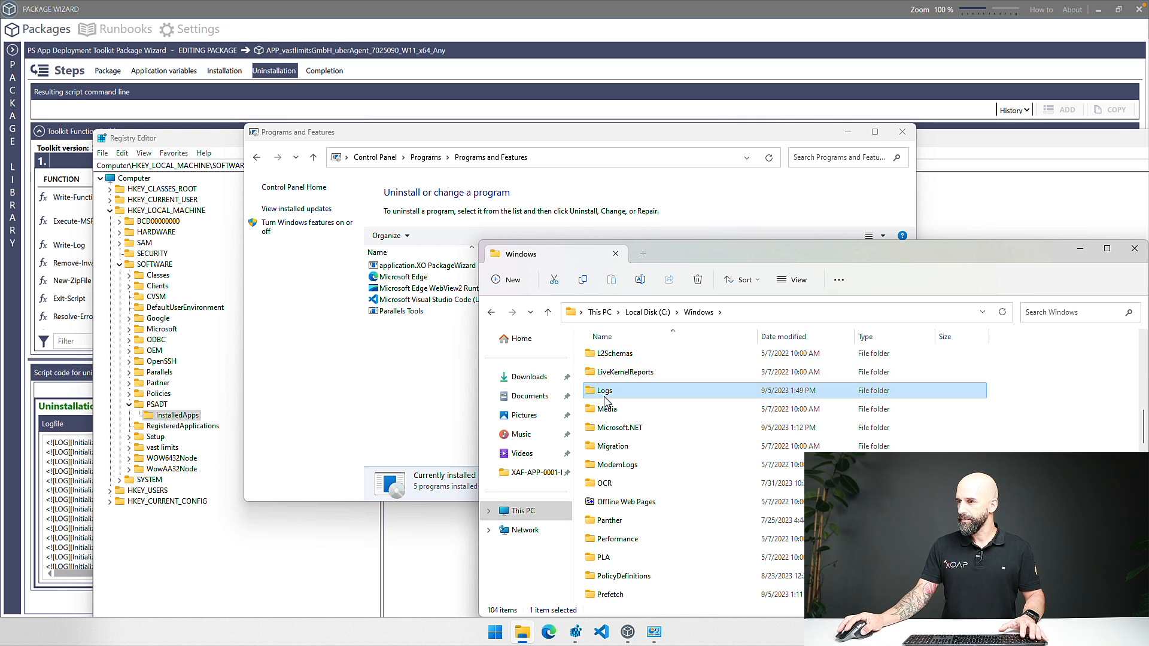
double_click(605, 395)
double_click(610, 466)
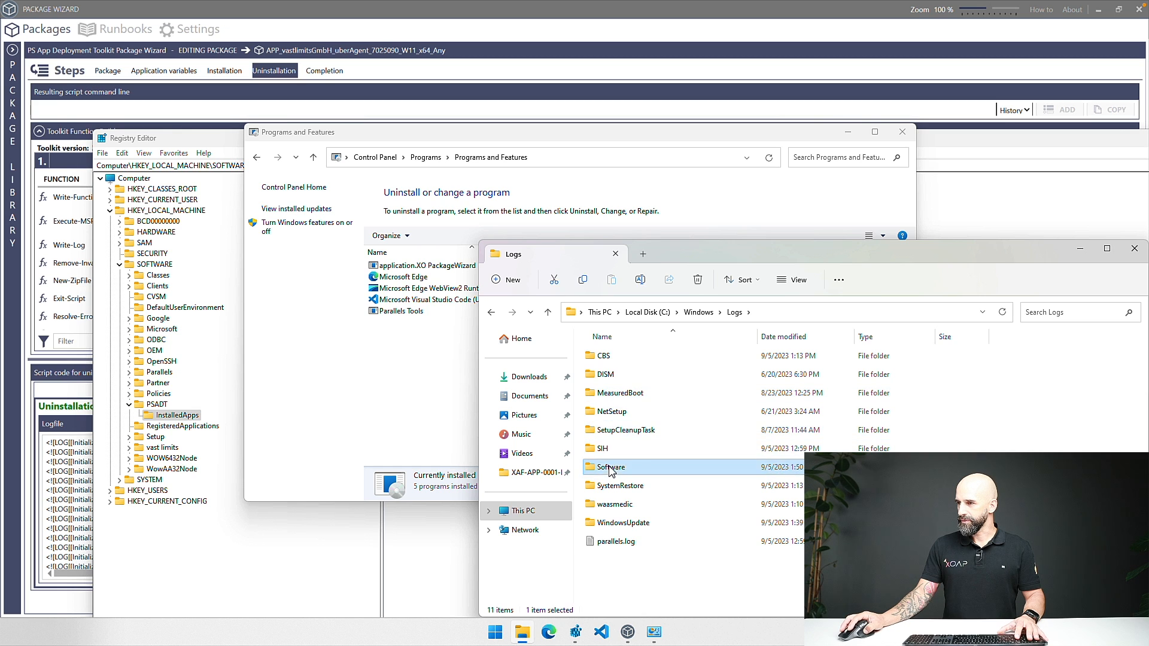
drag(758, 337, 881, 345)
drag(947, 347, 954, 347)
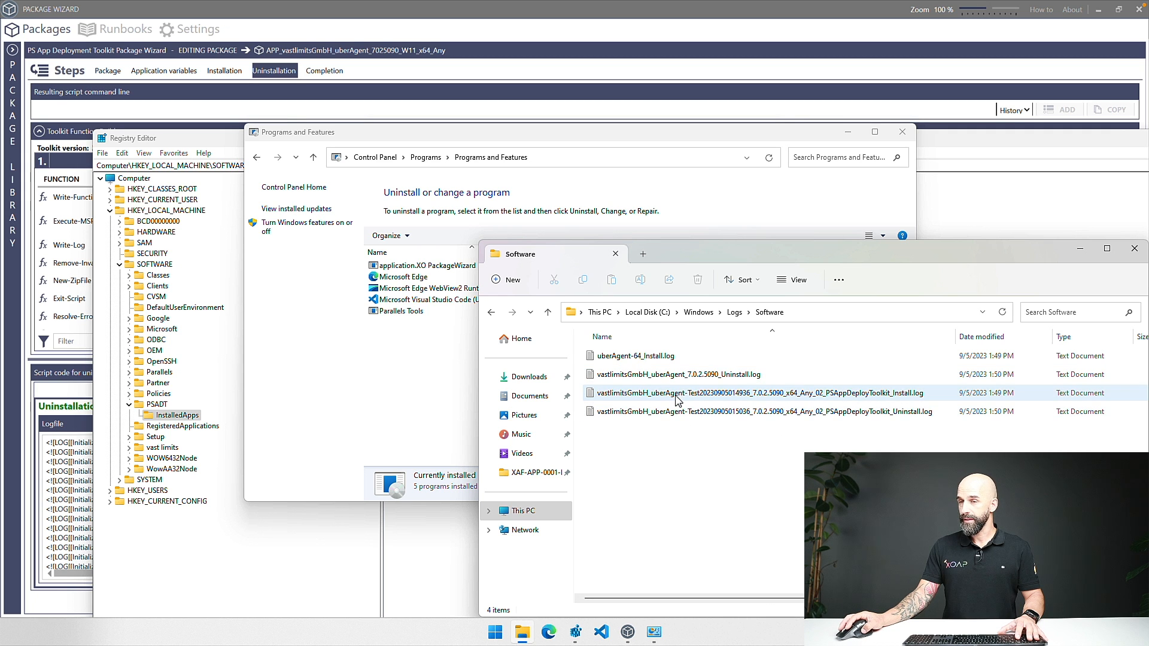
Close Programs and Features, File Explorer and Registry Editor to return to the package's Uninstallation step
click(902, 132)
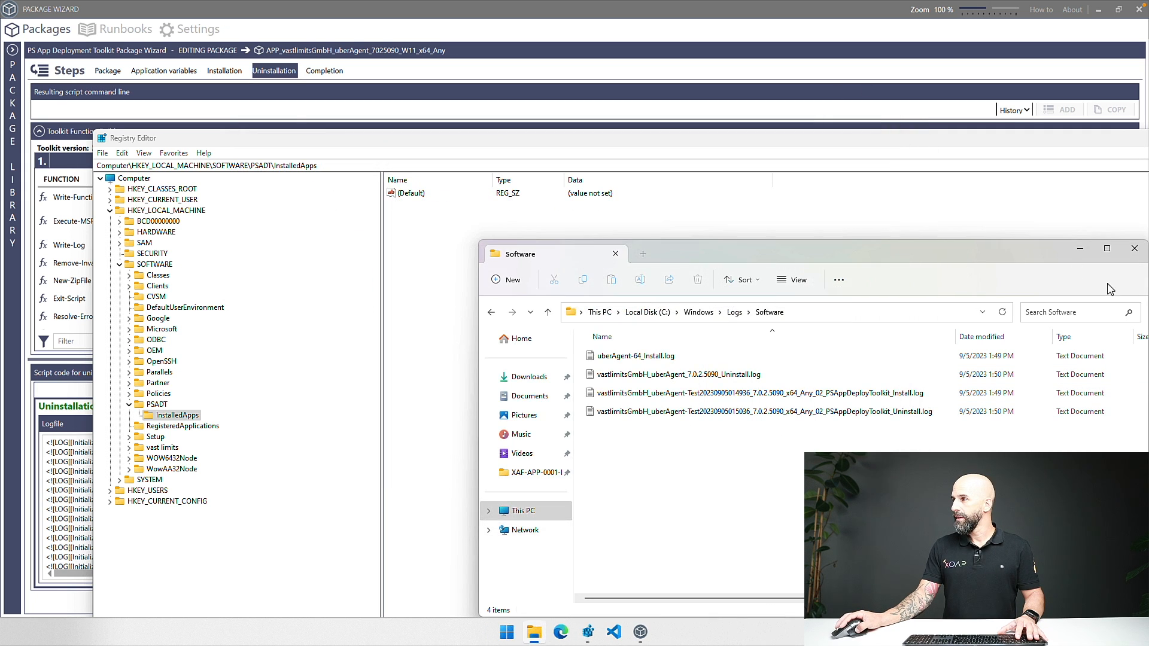
click(1134, 248)
double_click(103, 138)
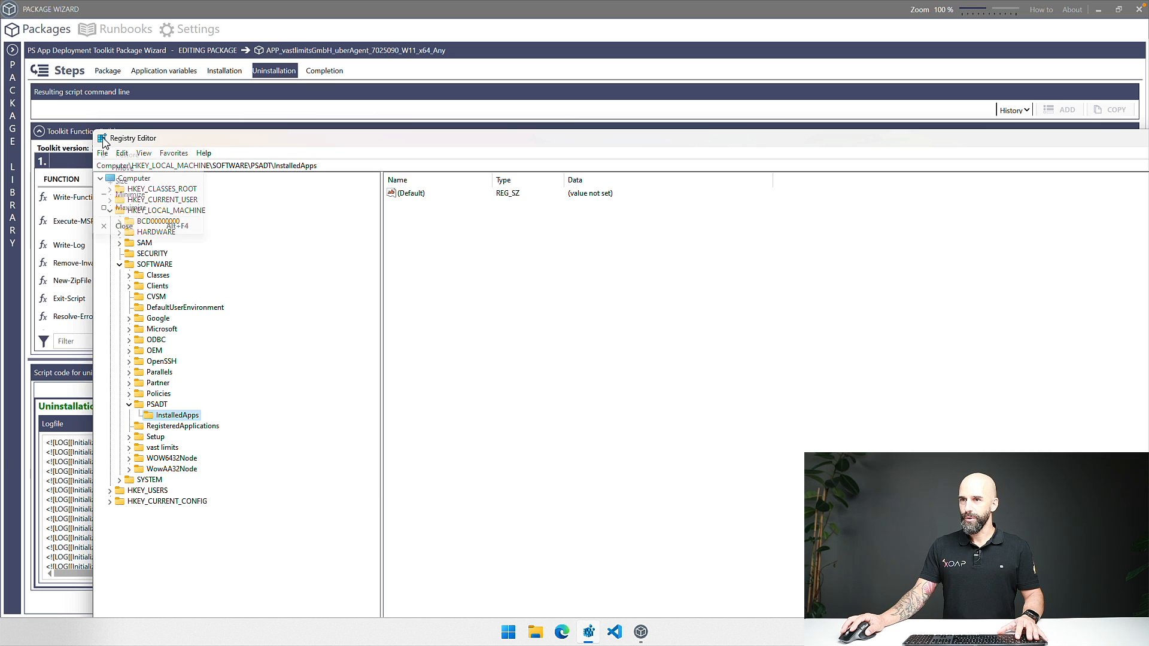
click(744, 305)
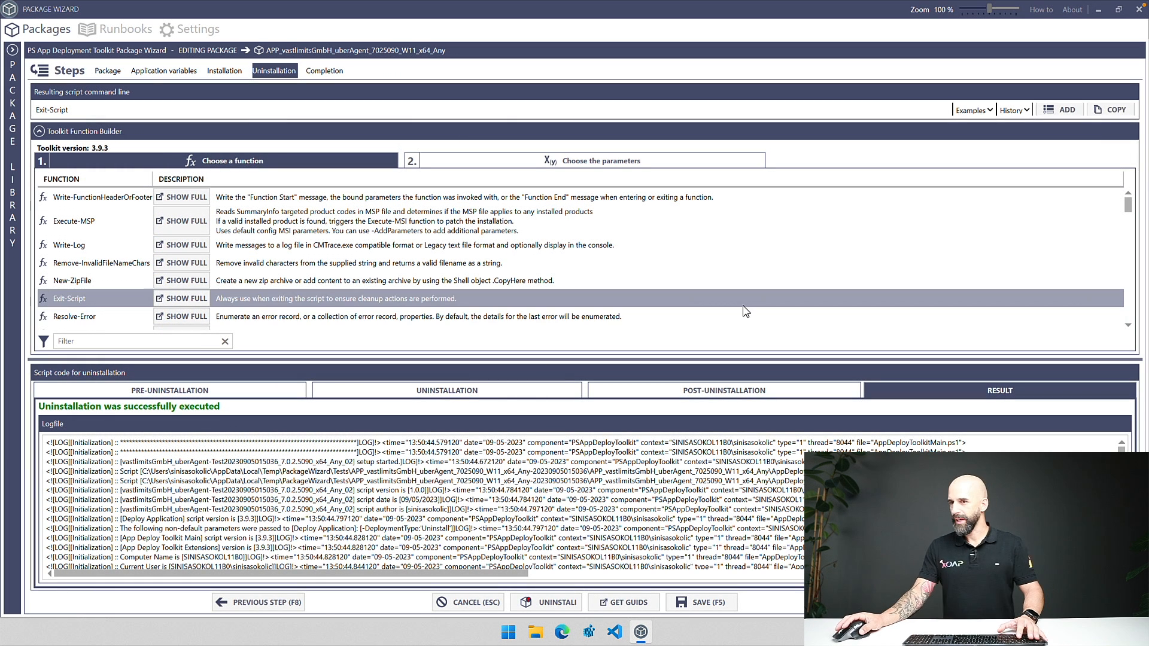
Retrieve the 32-bit and 64-bit application GUIDs, arrange both result windows to compare their uninstall entries, and close them
click(627, 605)
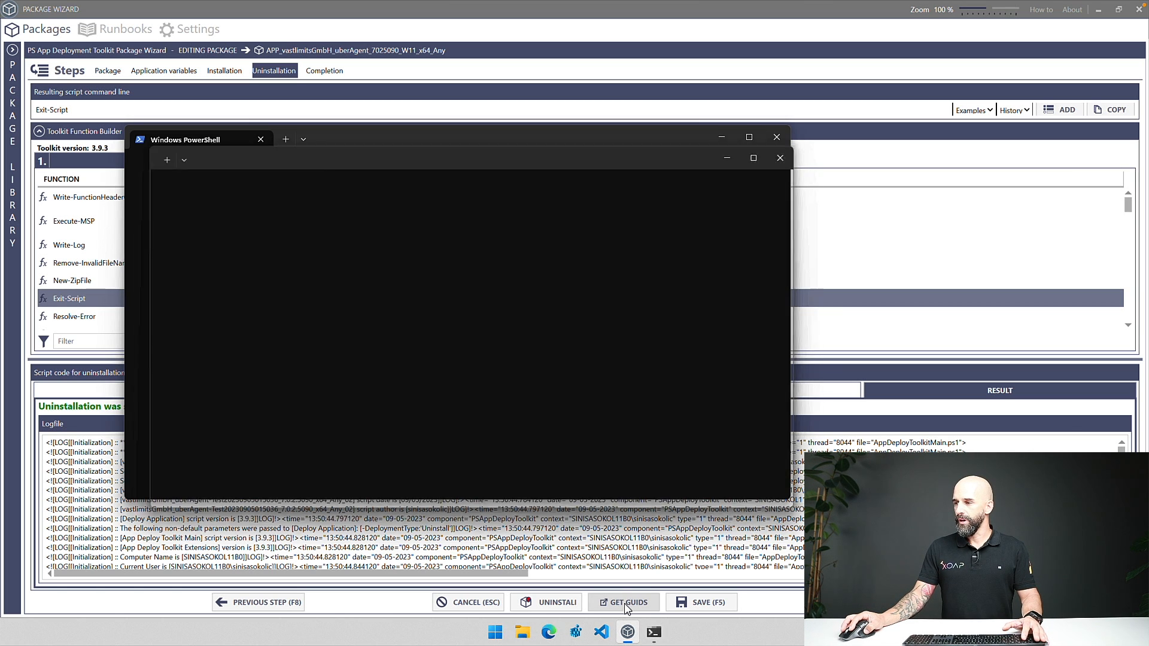
drag(589, 157, 868, 192)
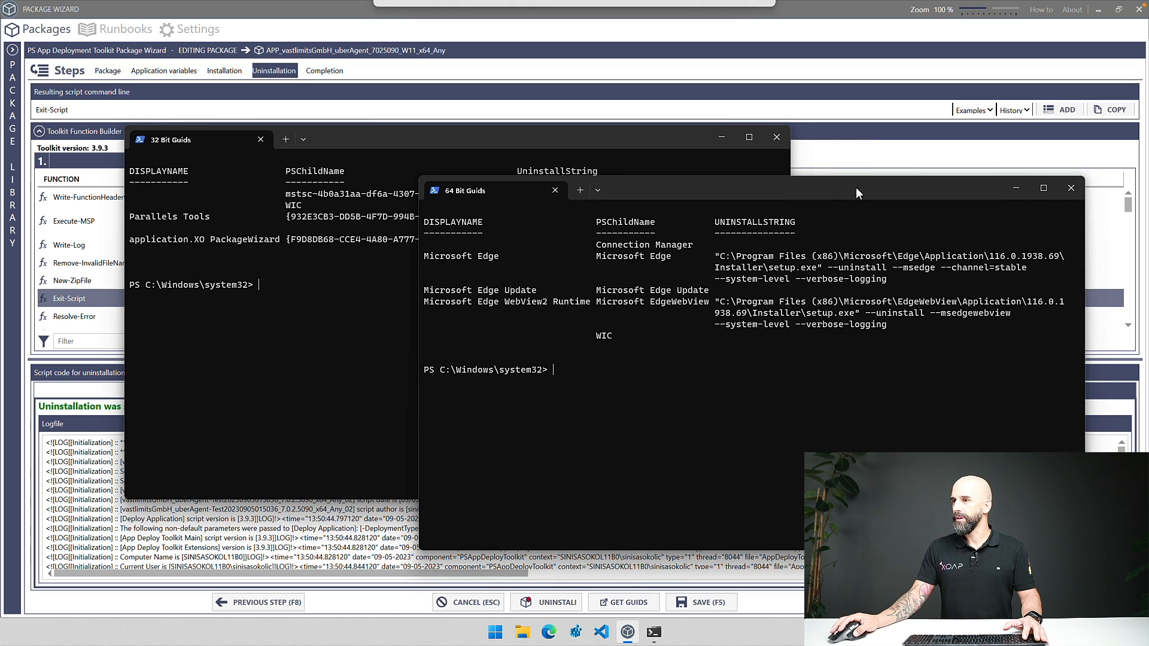
drag(453, 138, 458, 74)
drag(904, 190, 921, 224)
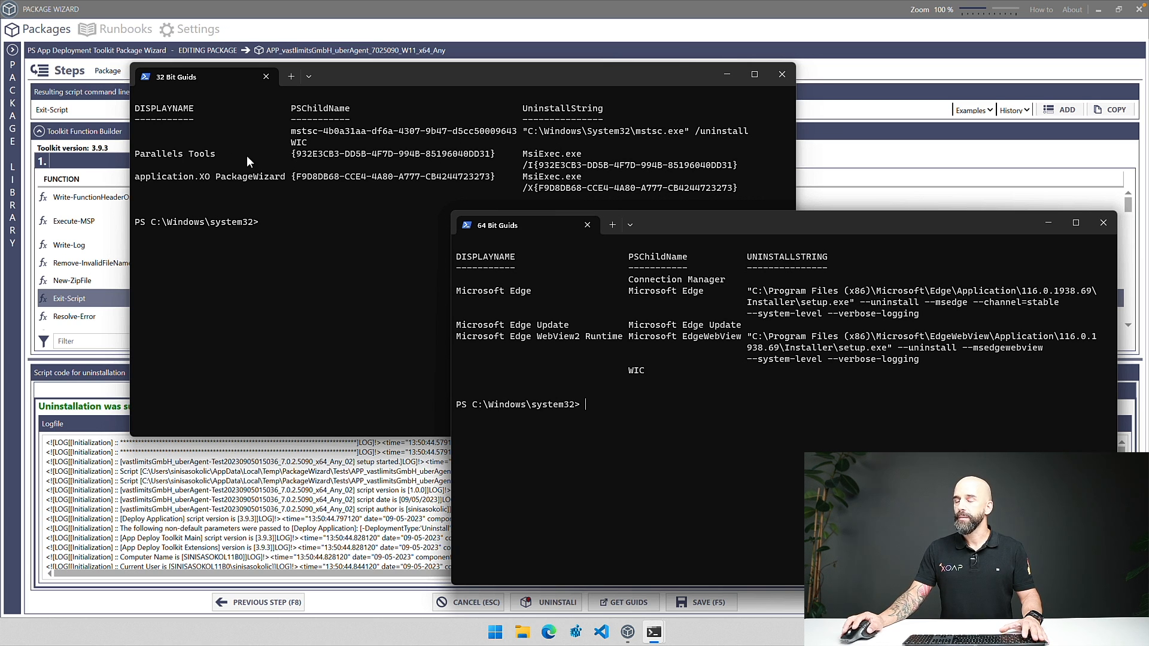
click(781, 77)
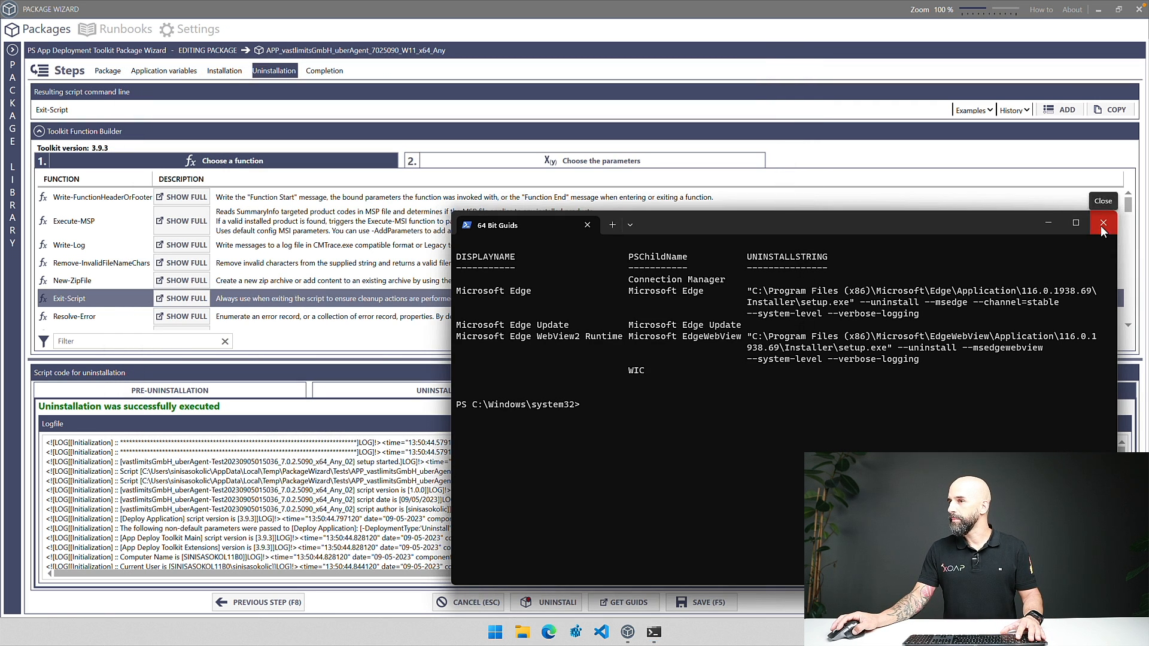
click(1104, 231)
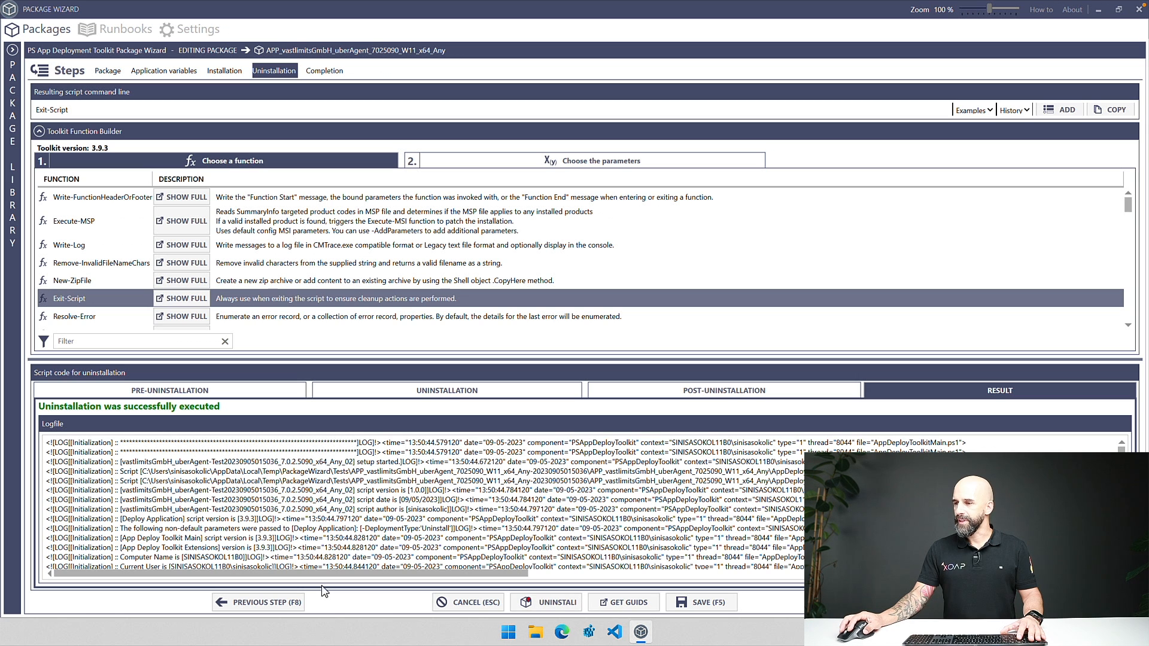
Exit the package editor without saving to return to the package library, and narrow the library pane beside the dashboard
click(470, 602)
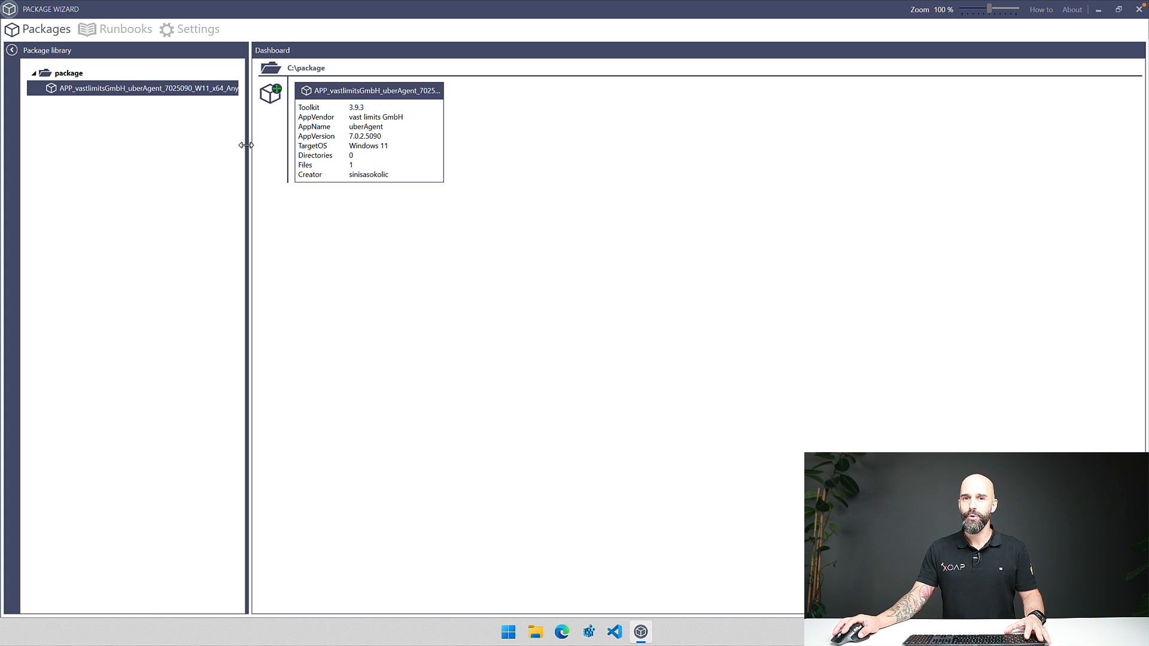
drag(246, 145, 206, 149)
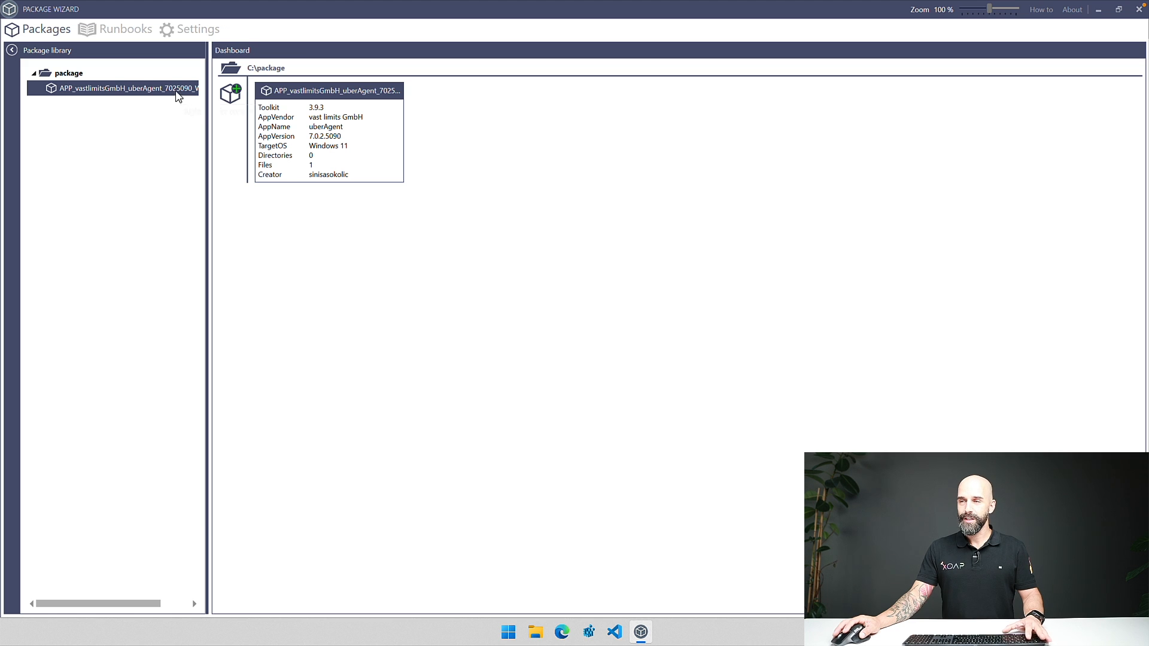
mouse_move(167, 94)
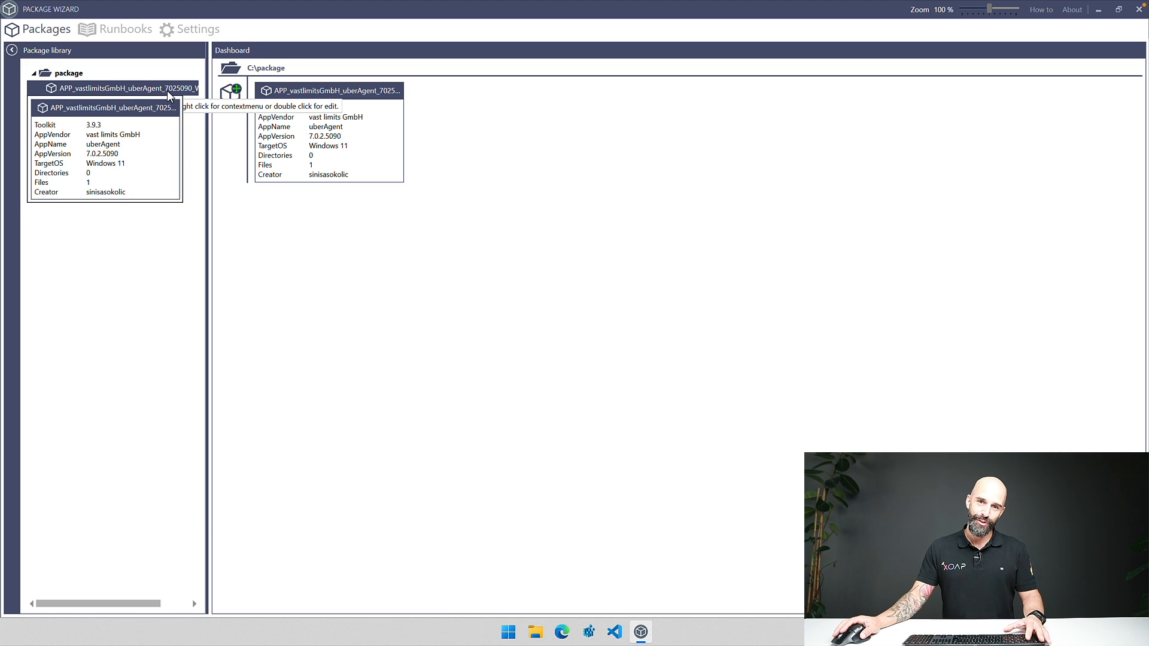